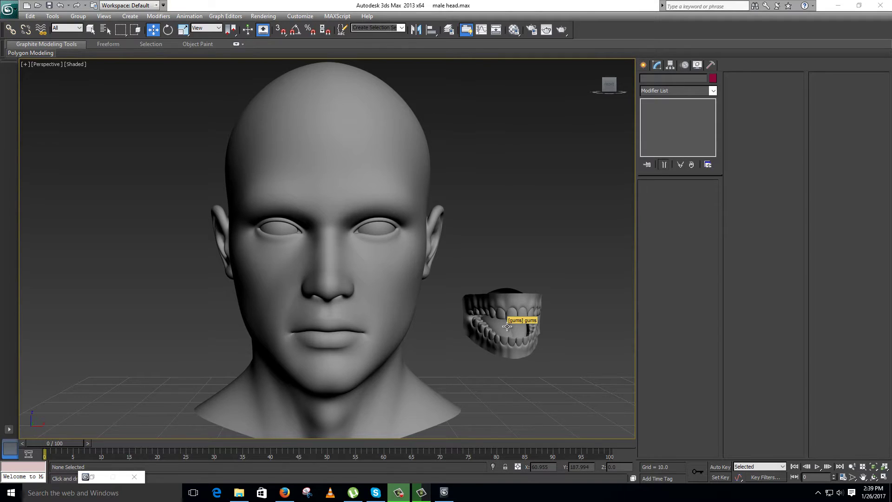
- Select the head mesh and turn on the edged faces display in the Perspective view
{"action": "left_click", "coordinate": [384, 312]}
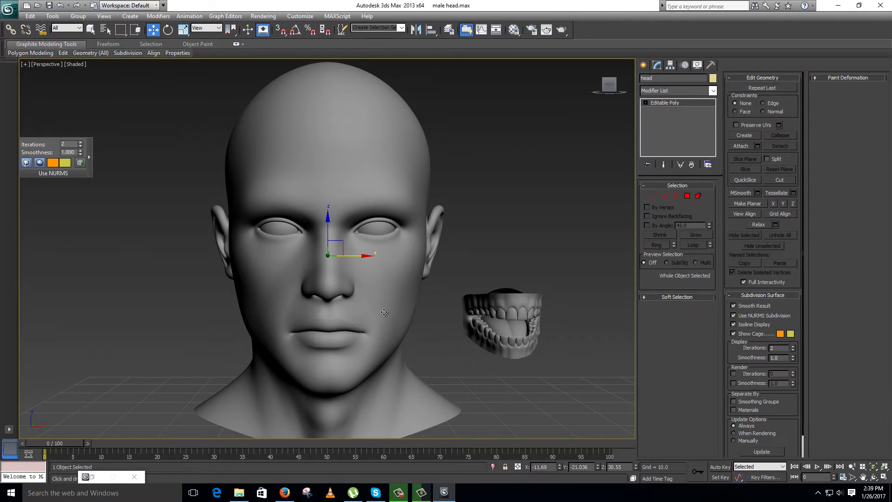
{"action": "middle_click_drag", "start_coordinate": [395, 330], "coordinate": [349, 314], "text": "alt"}
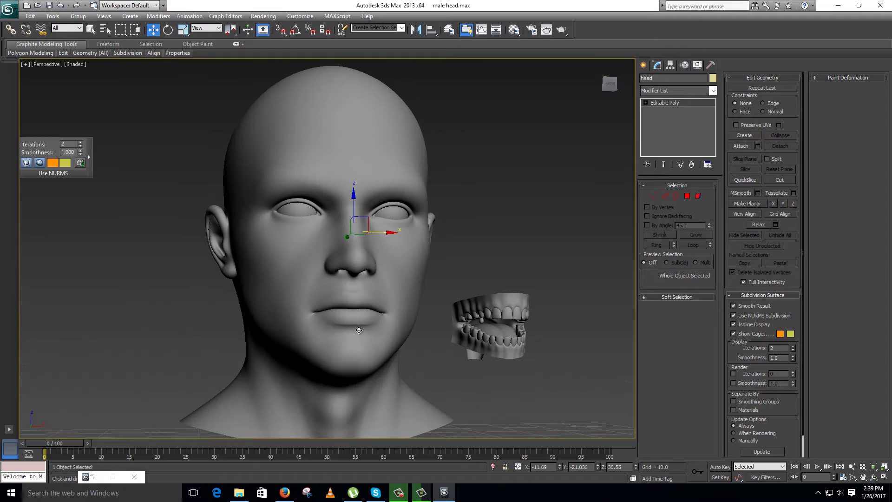
{"action": "middle_click_drag", "start_coordinate": [378, 354], "coordinate": [394, 355], "text": "alt"}
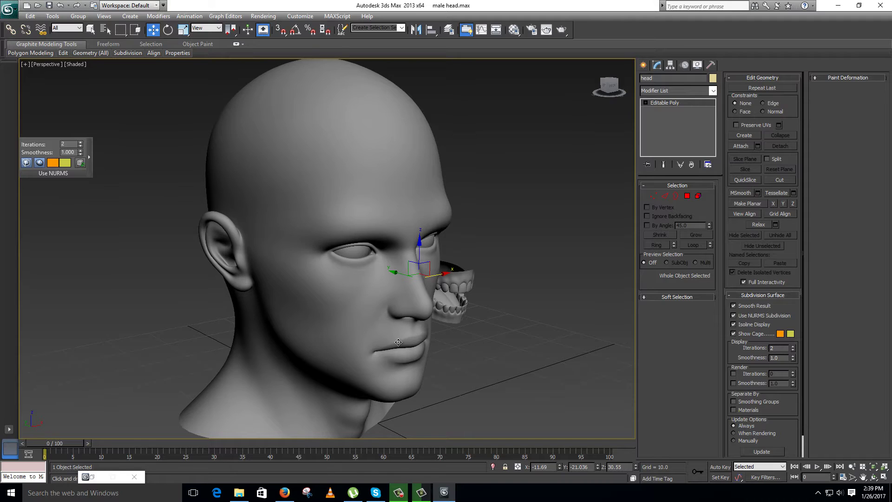
{"action": "key", "text": "F4"}
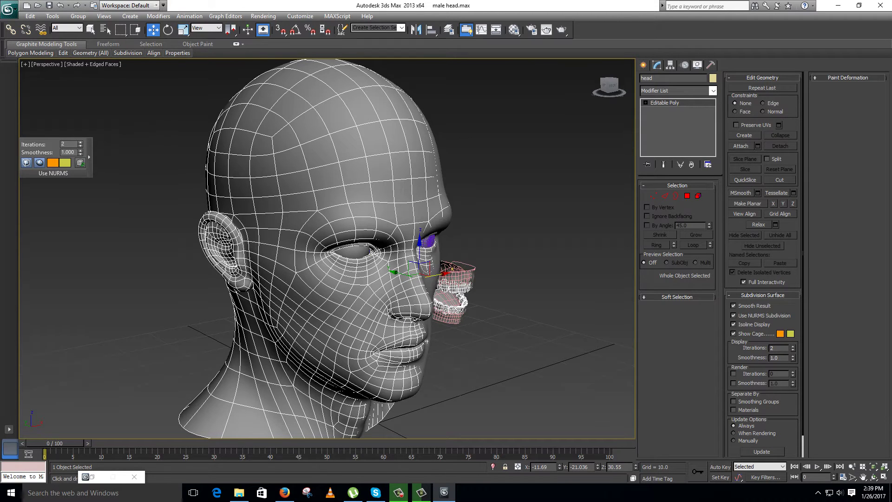
{"action": "middle_click_drag", "start_coordinate": [359, 311], "coordinate": [333, 314], "text": "alt"}
{"action": "middle_click_drag", "start_coordinate": [420, 314], "coordinate": [386, 297], "text": "alt"}
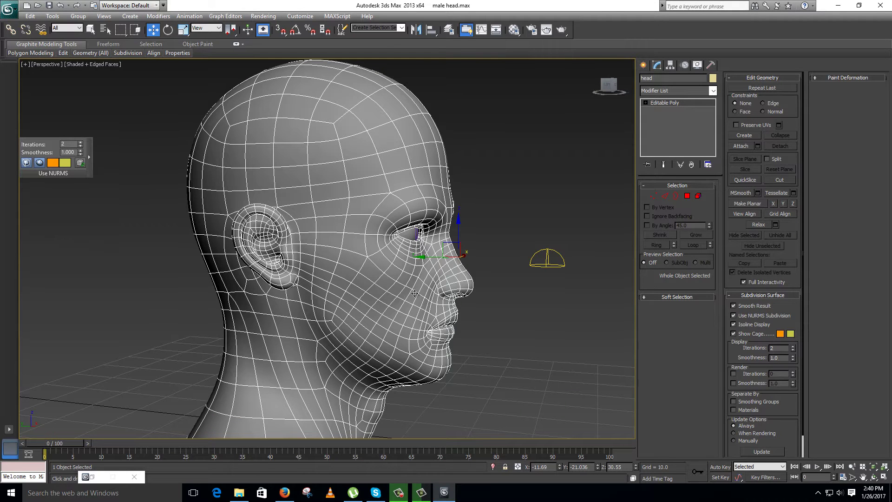
- Turn off NURMS subdivision on the head so that it shows its base mesh
{"action": "right_click", "coordinate": [393, 236]}
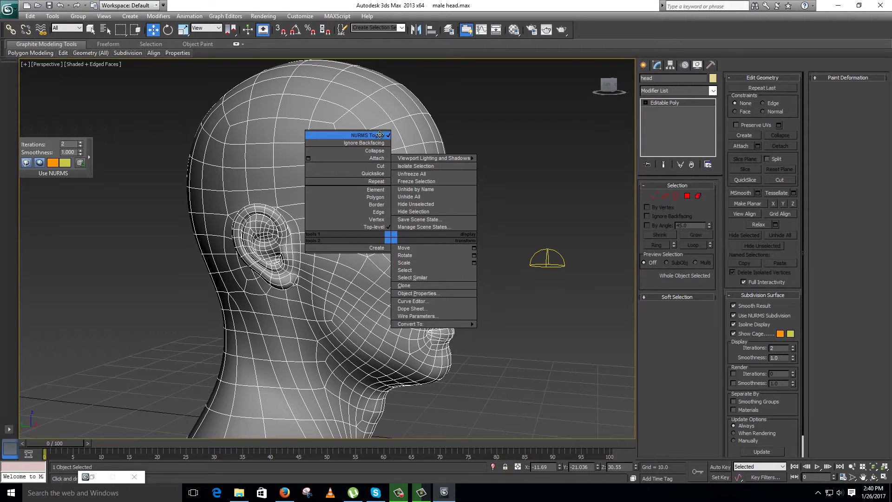
{"action": "left_click", "coordinate": [508, 220]}
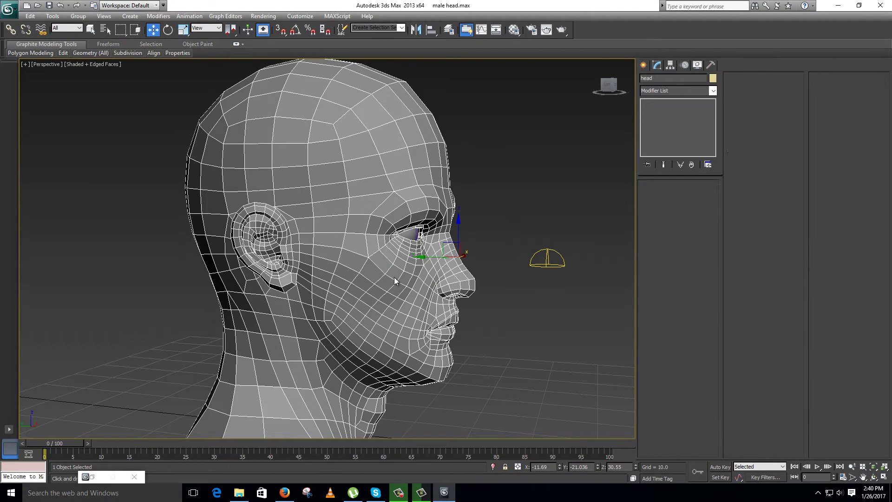
{"action": "left_click", "coordinate": [393, 278]}
{"action": "key", "text": "z"}
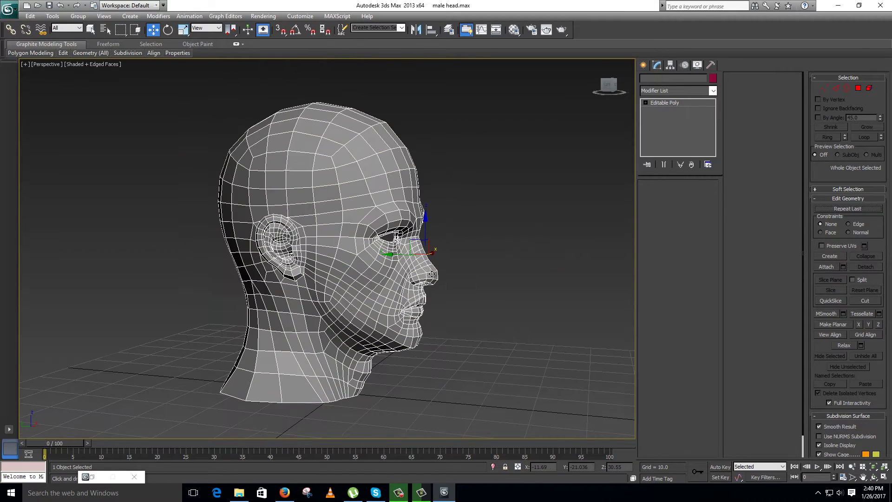
- Add an Unwrap UVW modifier to the head
{"action": "middle_click_drag", "start_coordinate": [467, 289], "coordinate": [408, 292], "text": "alt"}
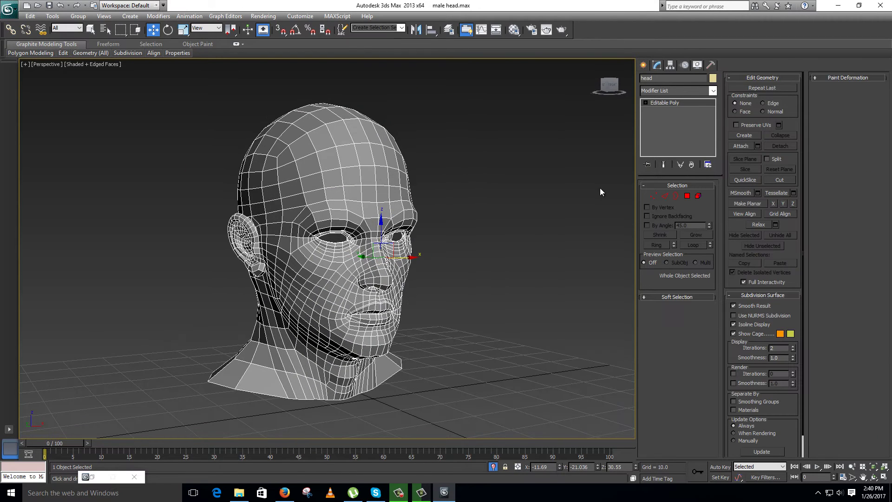
{"action": "scroll", "coordinate": [600, 187], "scroll_direction": "up", "scroll_amount": 4}
{"action": "left_click", "coordinate": [668, 91]}
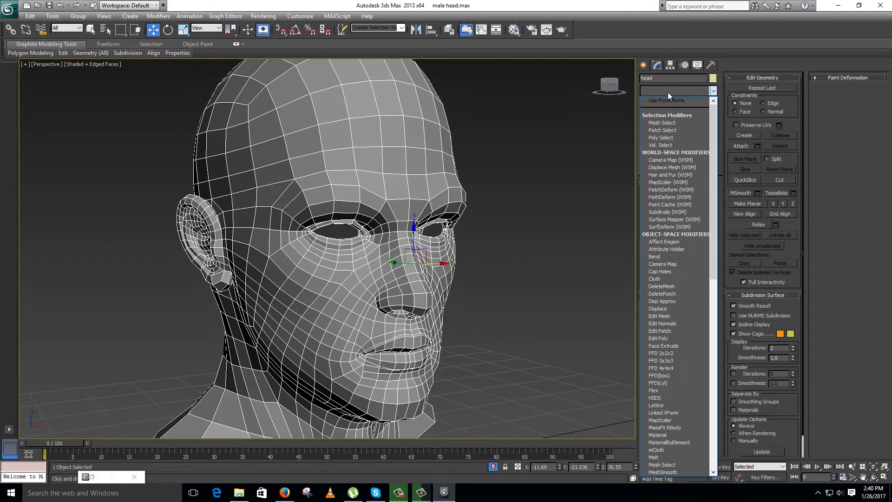
{"action": "key", "text": "u"}
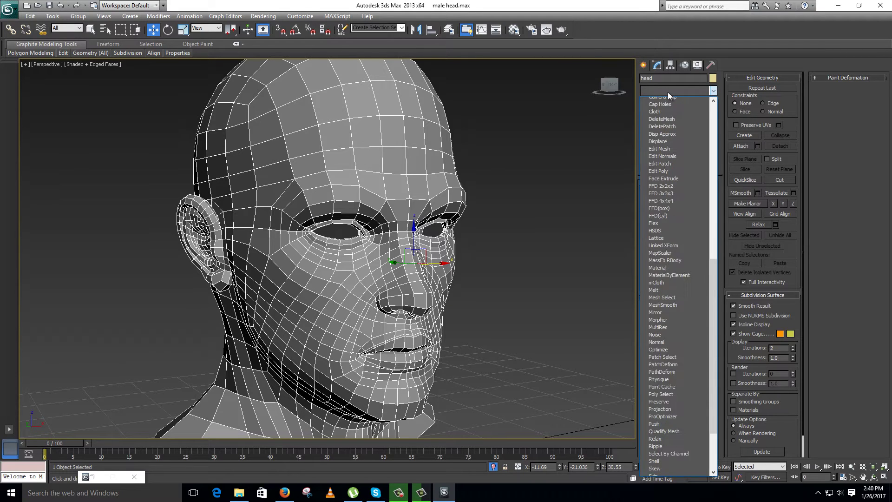
{"action": "key", "text": "Return"}
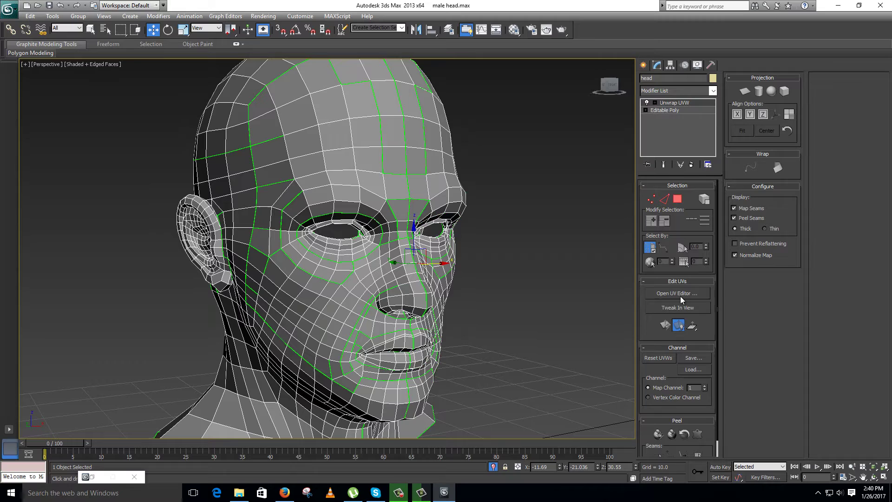
- In edge mode, draw a point-to-point seam from the throat under the chin along the jaw to the head's right earlobe
{"action": "left_click", "coordinate": [665, 200]}
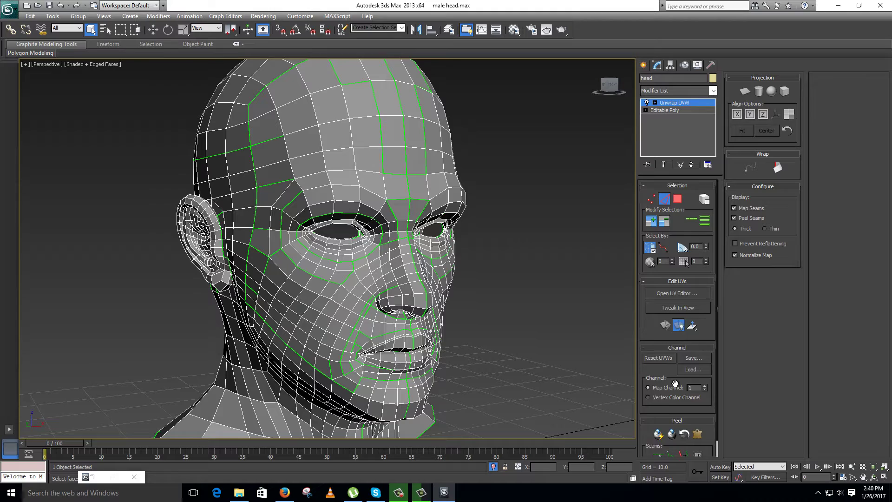
{"action": "scroll", "coordinate": [676, 384], "scroll_direction": "down", "scroll_amount": 1}
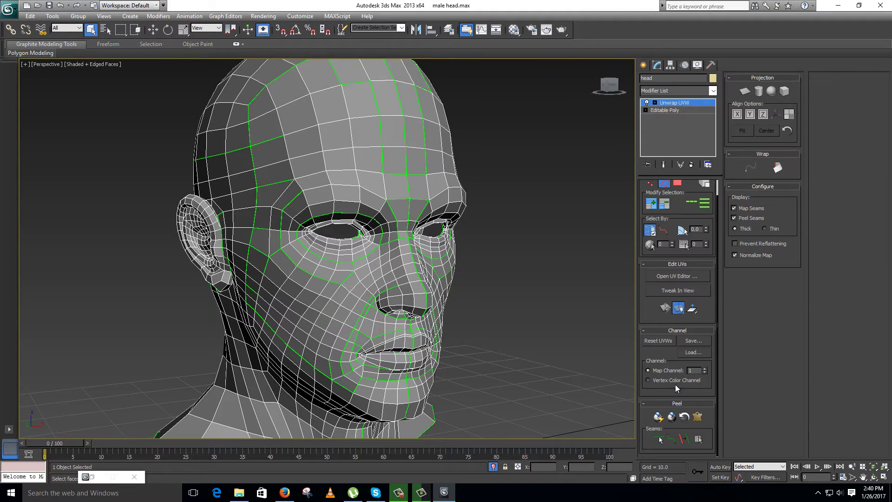
{"action": "left_click", "coordinate": [669, 439]}
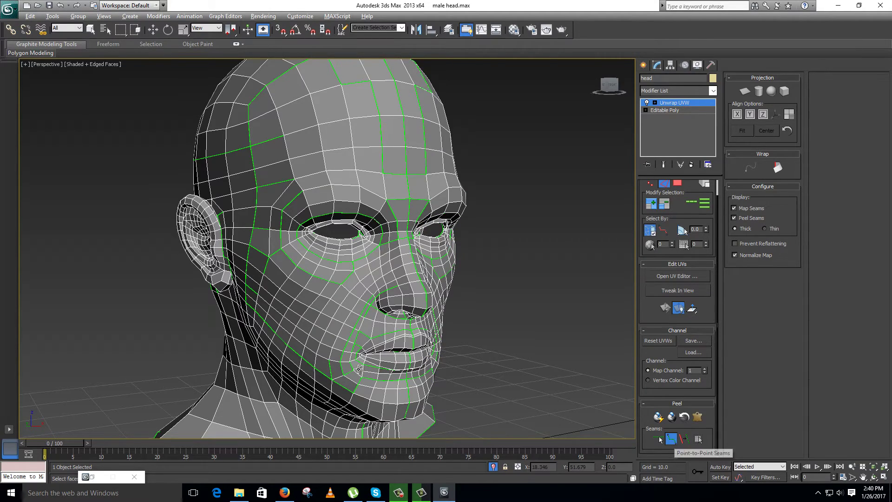
{"action": "mouse_move", "coordinate": [366, 363]}
{"action": "middle_mouse_down", "text": "alt"}
{"action": "mouse_move", "coordinate": [385, 347]}
{"action": "mouse_move", "coordinate": [364, 376]}
{"action": "middle_mouse_up", "text": "alt"}
{"action": "scroll", "coordinate": [424, 378], "scroll_direction": "up", "scroll_amount": 2}
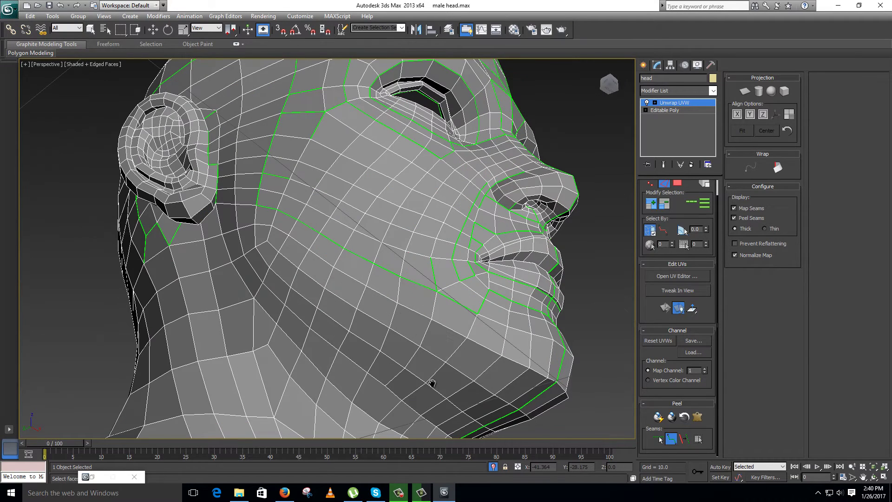
{"action": "middle_click_drag", "start_coordinate": [434, 358], "coordinate": [439, 326]}
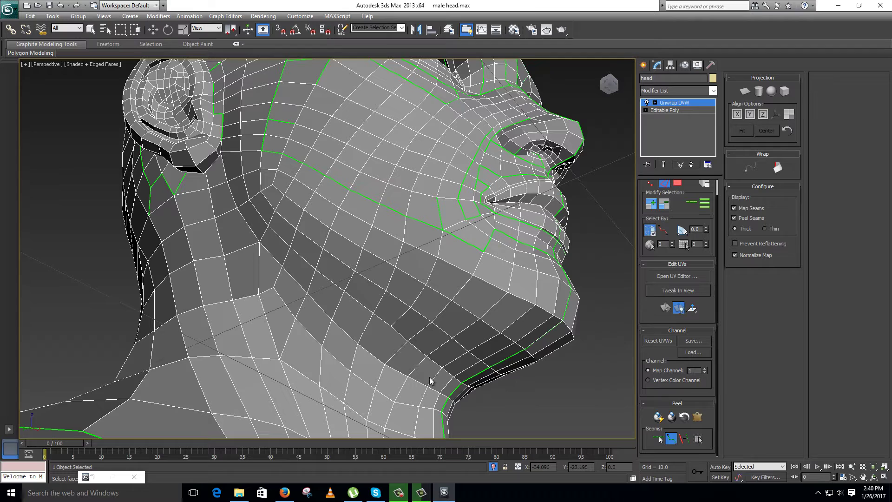
{"action": "left_click", "coordinate": [284, 266]}
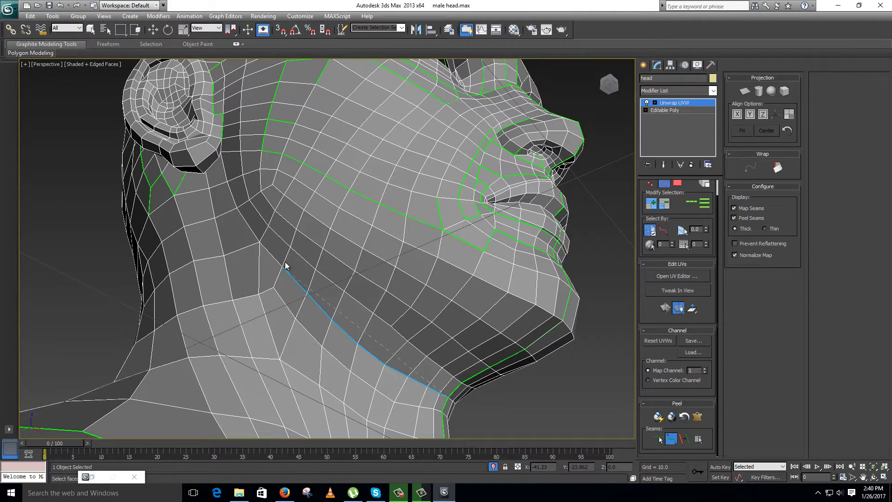
{"action": "left_click", "coordinate": [220, 152]}
- Continue the seam up the front of the right ear and over the side of the skull to the crown
{"action": "middle_click_drag", "start_coordinate": [266, 236], "coordinate": [225, 145], "text": "alt"}
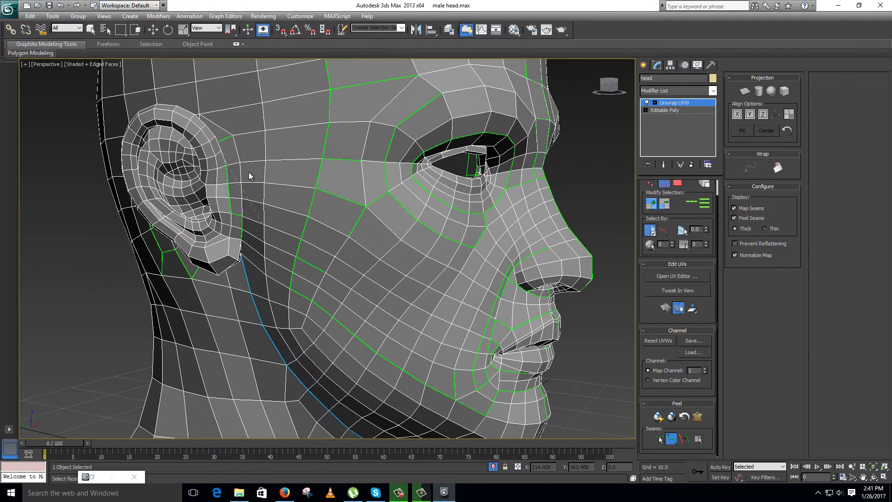
{"action": "left_click", "coordinate": [198, 113]}
{"action": "mouse_move", "coordinate": [251, 202]}
{"action": "middle_mouse_down", "text": "alt"}
{"action": "mouse_move", "coordinate": [251, 98]}
{"action": "mouse_move", "coordinate": [248, 218]}
{"action": "middle_mouse_up", "text": "alt"}
{"action": "scroll", "coordinate": [249, 112], "scroll_direction": "down", "scroll_amount": 4}
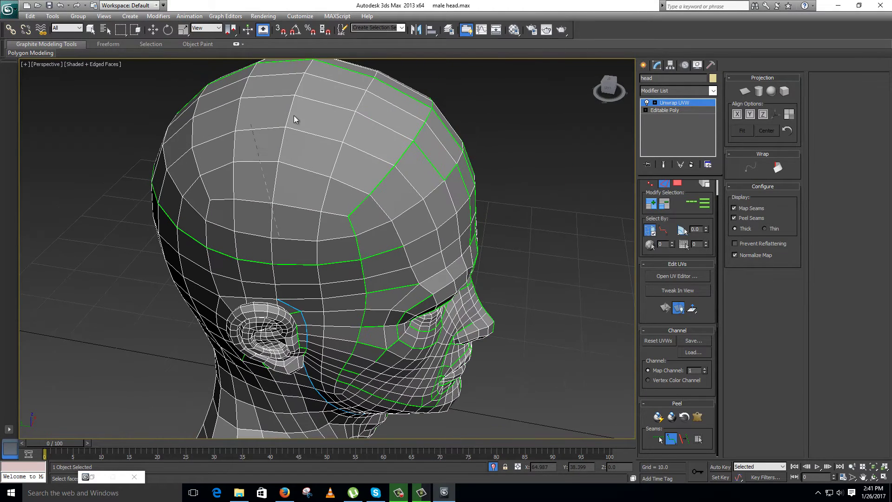
{"action": "left_click", "coordinate": [305, 72]}
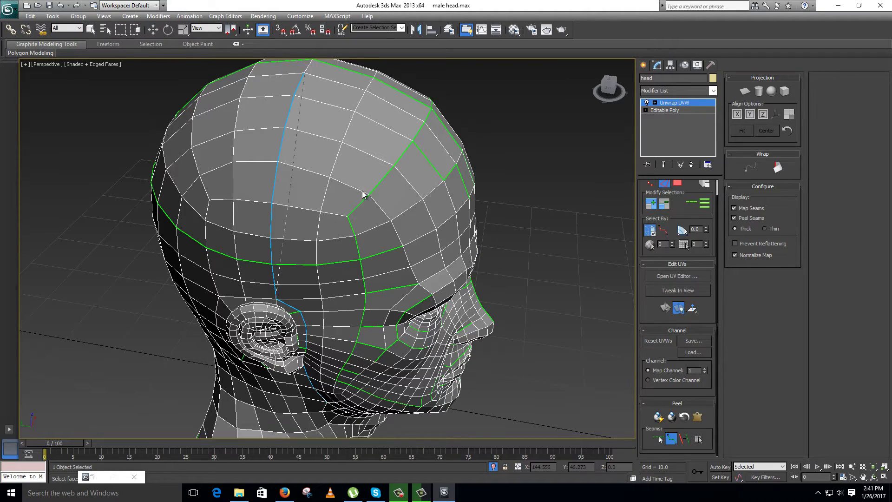
- Extend the seam from the crown down the head's left side and along the front of the left ear
{"action": "middle_click_drag", "start_coordinate": [325, 199], "coordinate": [232, 199], "text": "alt"}
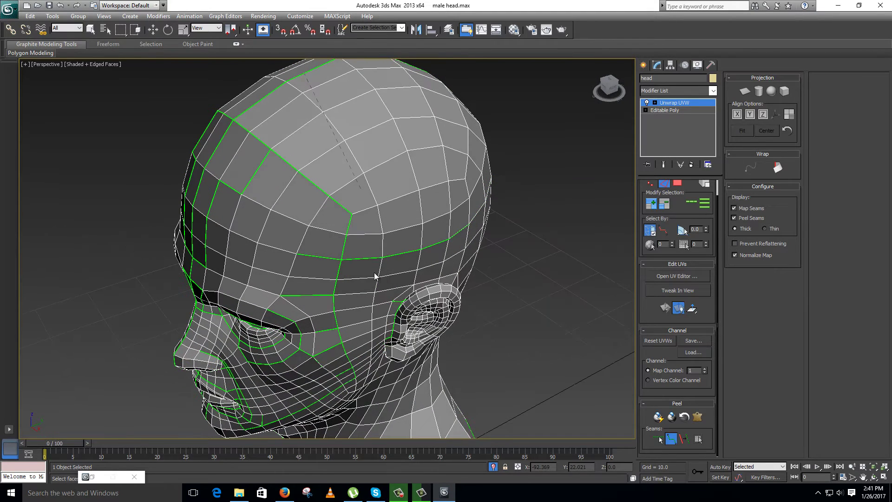
{"action": "left_click", "coordinate": [415, 286]}
{"action": "middle_click_drag", "start_coordinate": [408, 302], "coordinate": [410, 277], "text": "alt"}
{"action": "scroll", "coordinate": [392, 290], "scroll_direction": "up", "scroll_amount": 3}
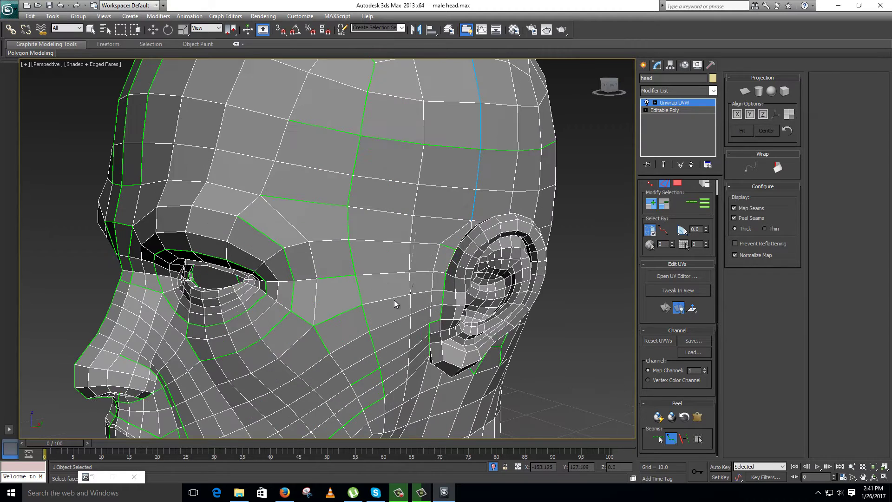
{"action": "left_click", "coordinate": [431, 322]}
- Complete the seam from the left earlobe along the jaw to the starting point at the throat
{"action": "scroll", "coordinate": [431, 329], "scroll_direction": "down", "scroll_amount": 3}
{"action": "middle_click_drag", "start_coordinate": [431, 315], "coordinate": [431, 306], "text": "alt"}
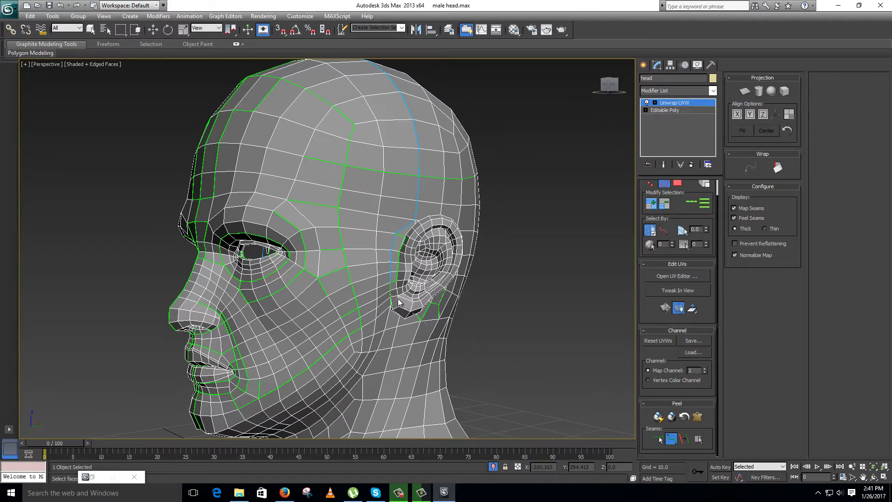
{"action": "scroll", "coordinate": [383, 315], "scroll_direction": "up", "scroll_amount": 4}
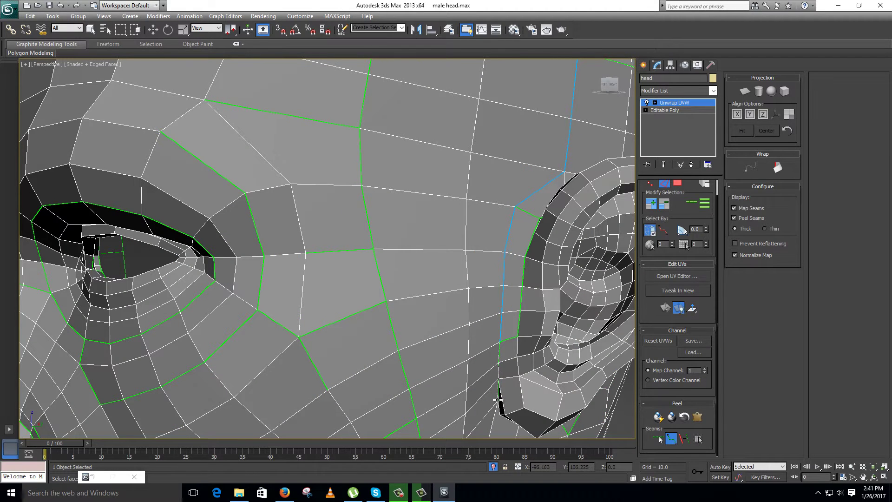
{"action": "scroll", "coordinate": [497, 399], "scroll_direction": "down", "scroll_amount": 4}
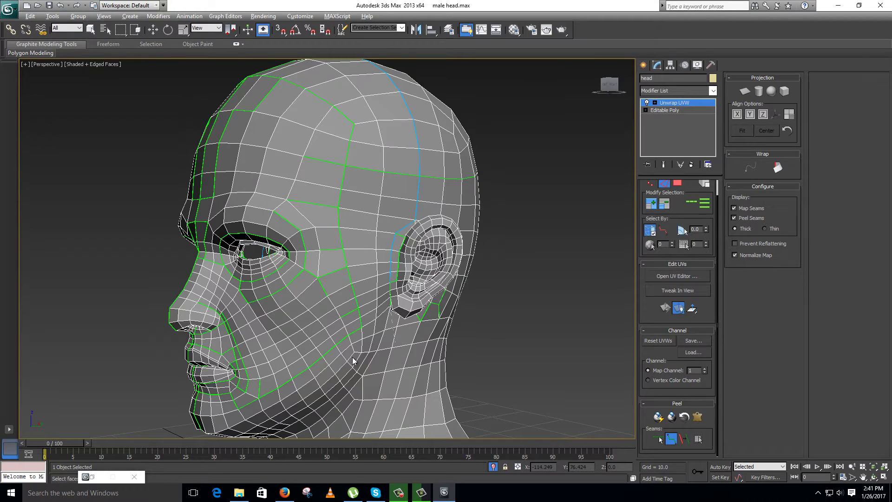
{"action": "middle_click_drag", "start_coordinate": [353, 360], "coordinate": [361, 291], "text": "alt"}
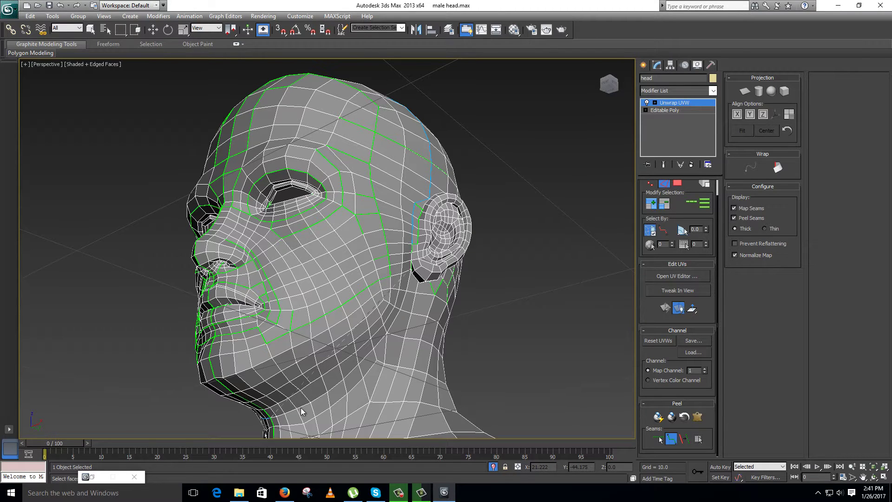
{"action": "left_click", "coordinate": [270, 416]}
- Select a cheek polygon and expand the face selection to the seams
{"action": "middle_click_drag", "start_coordinate": [278, 289], "coordinate": [293, 269], "text": "alt"}
{"action": "left_click", "coordinate": [678, 185]}
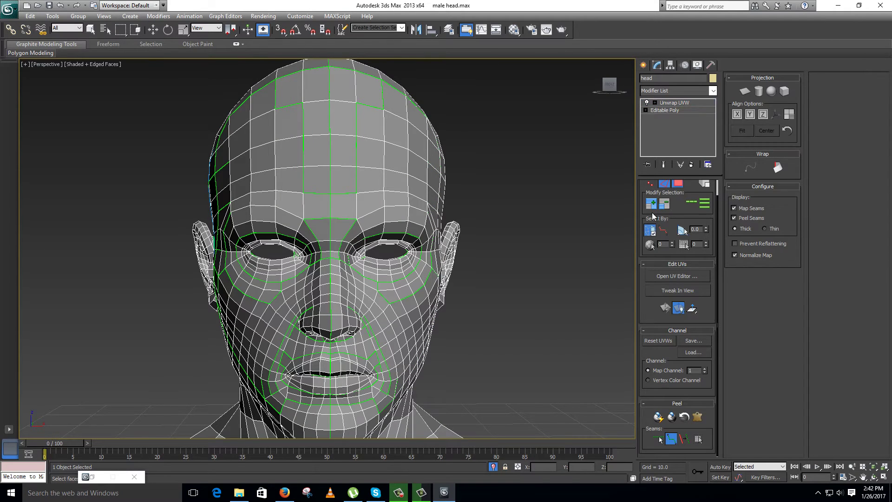
{"action": "left_click", "coordinate": [393, 298]}
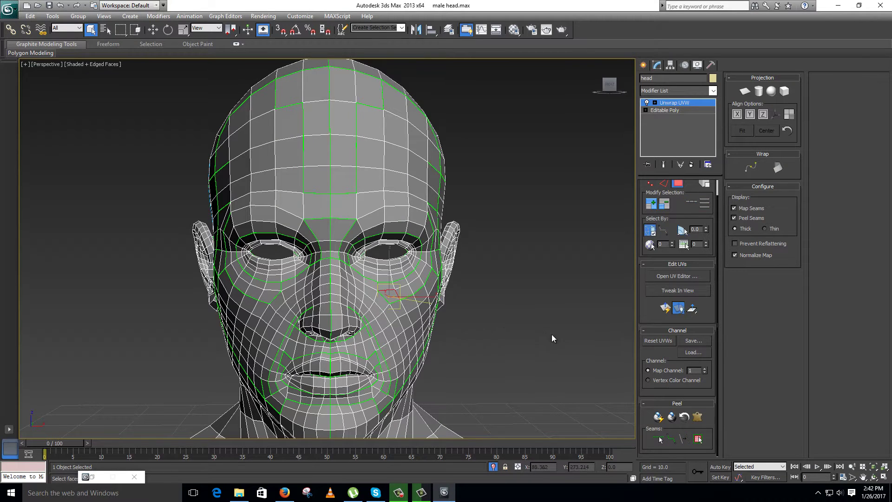
{"action": "left_click", "coordinate": [699, 439]}
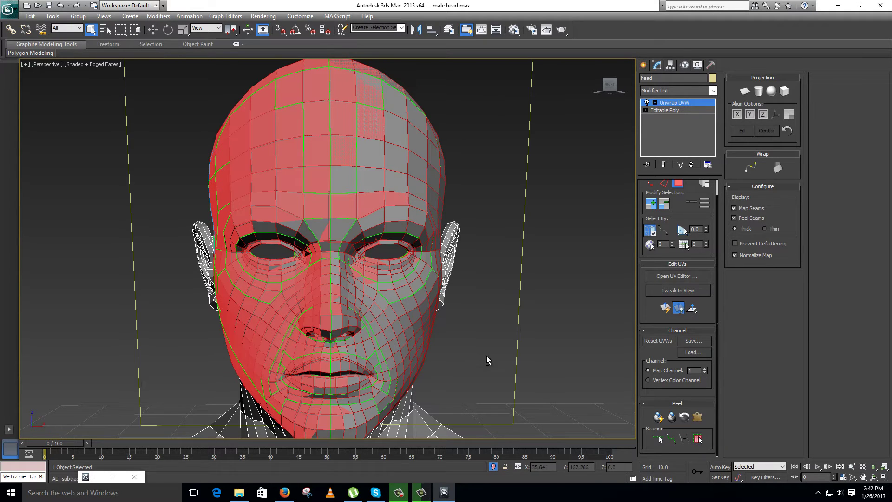
{"action": "mouse_move", "coordinate": [487, 355]}
{"action": "middle_mouse_down", "text": "alt"}
{"action": "mouse_move", "coordinate": [514, 358]}
{"action": "mouse_move", "coordinate": [491, 354]}
{"action": "middle_mouse_up", "text": "alt"}
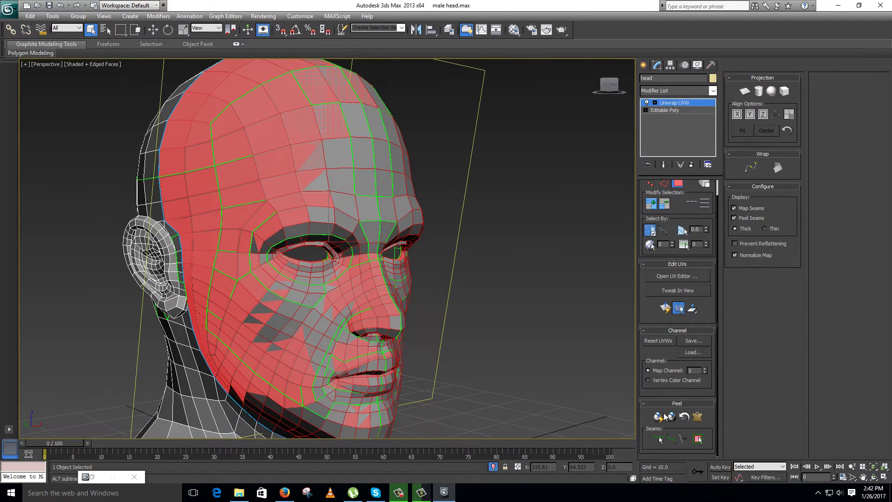
- Open Pelt Map for the selected face region and run the pelt simulation on all of its UV vertices
{"action": "left_click", "coordinate": [699, 421]}
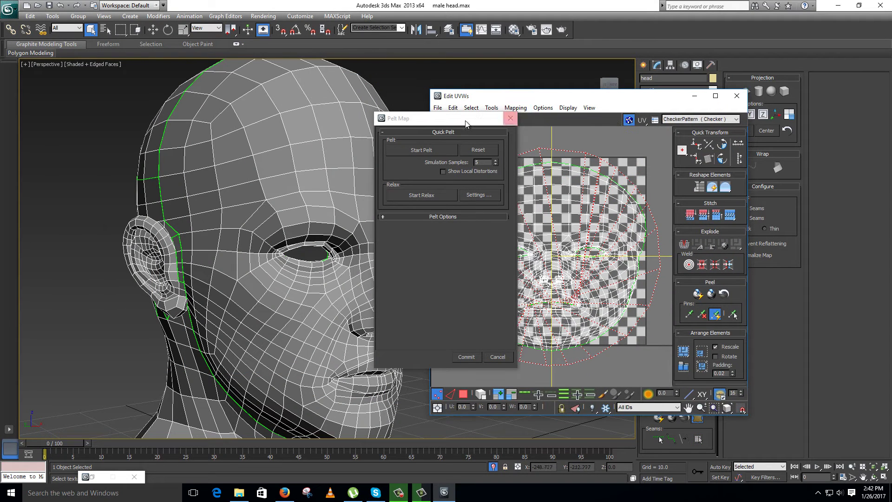
{"action": "left_click_drag", "start_coordinate": [453, 119], "coordinate": [233, 111]}
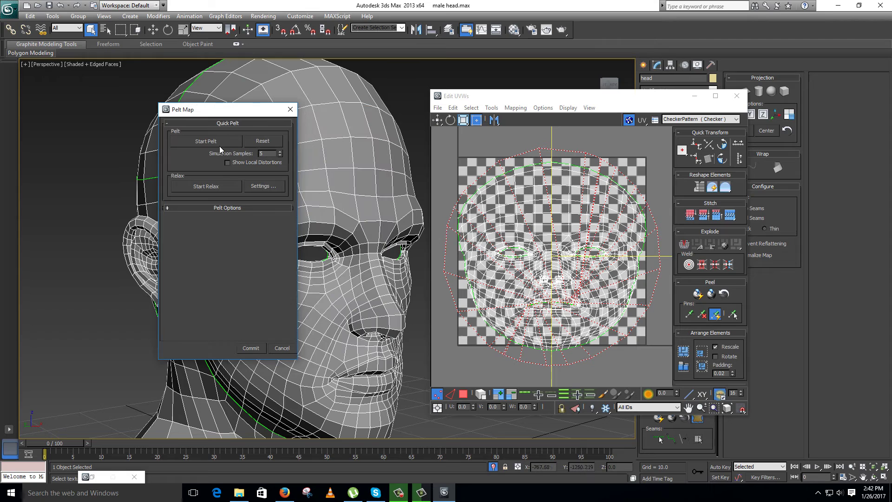
{"action": "left_click", "coordinate": [206, 141]}
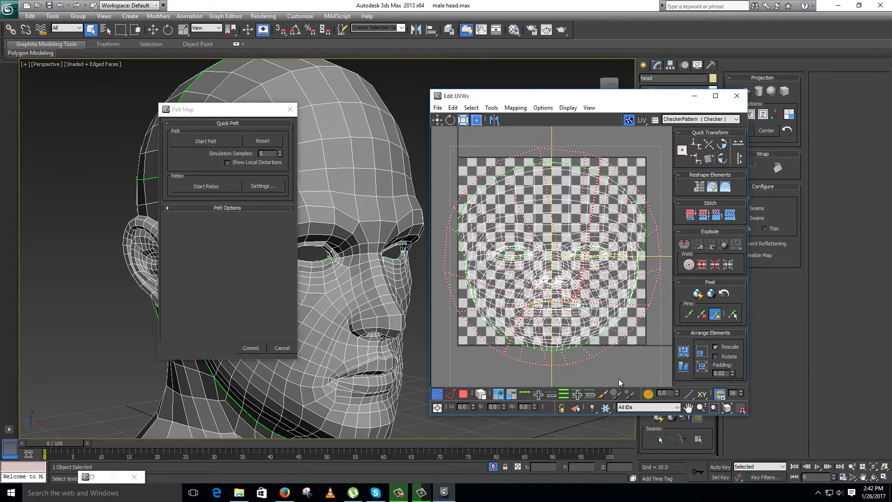
{"action": "key", "text": "ctrl+a"}
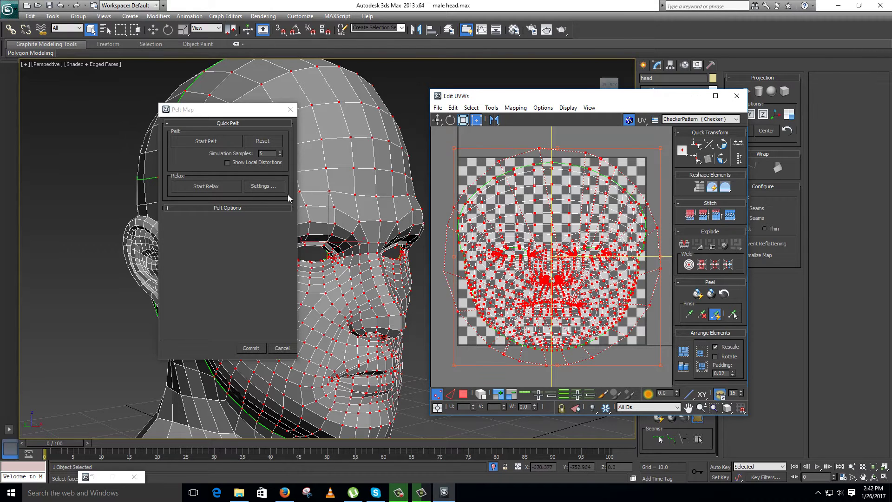
{"action": "left_click", "coordinate": [206, 141]}
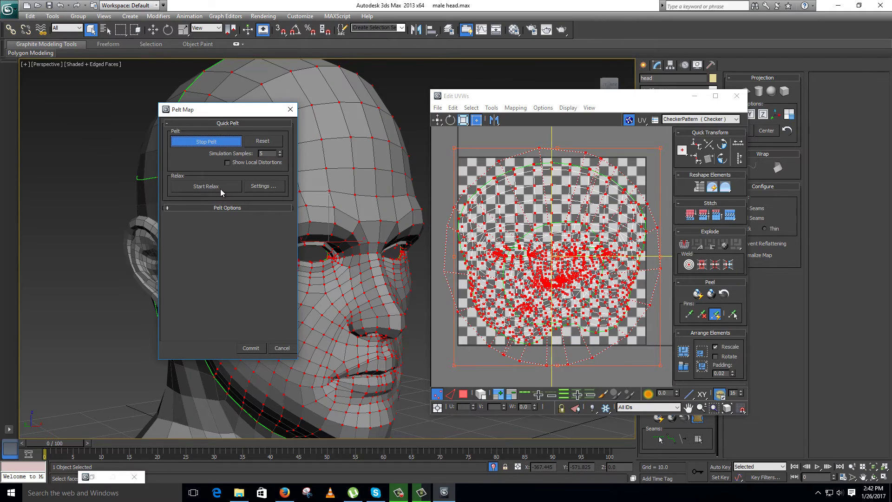
{"action": "left_click", "coordinate": [478, 346]}
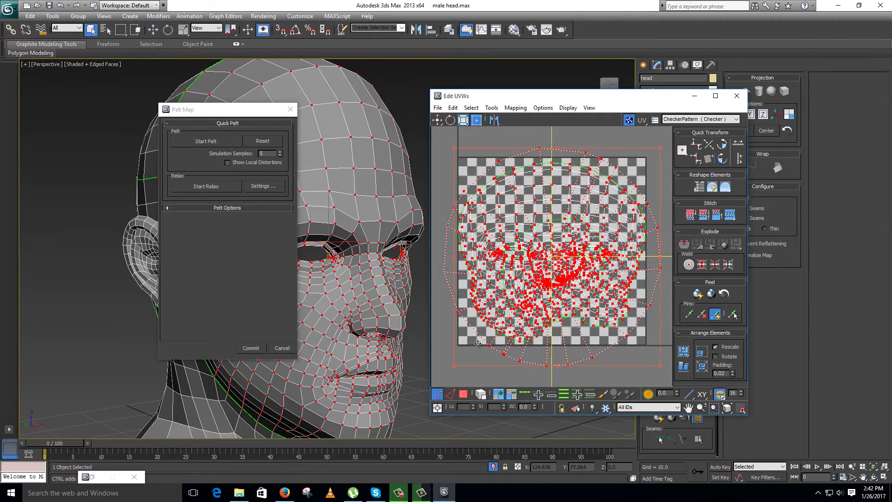
- Relax the pelted face UVs and clear the vertex selection
{"action": "left_click", "coordinate": [218, 186]}
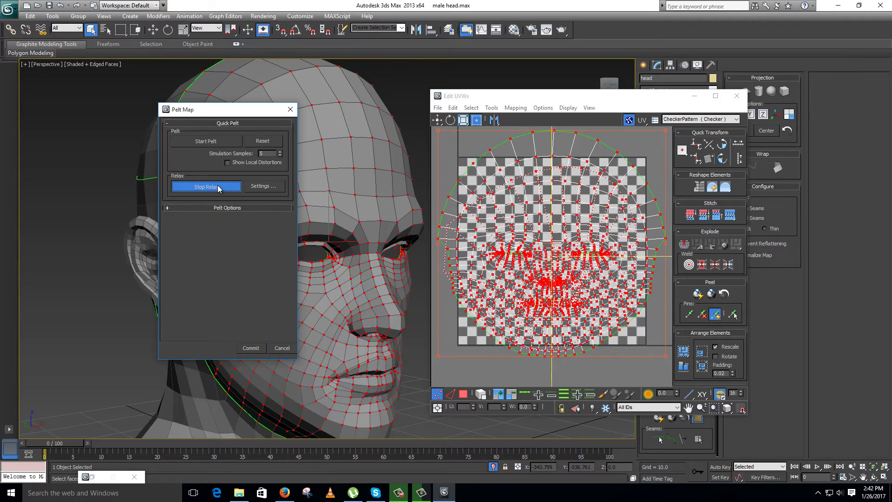
{"action": "left_click", "coordinate": [218, 187]}
{"action": "left_click", "coordinate": [596, 370]}
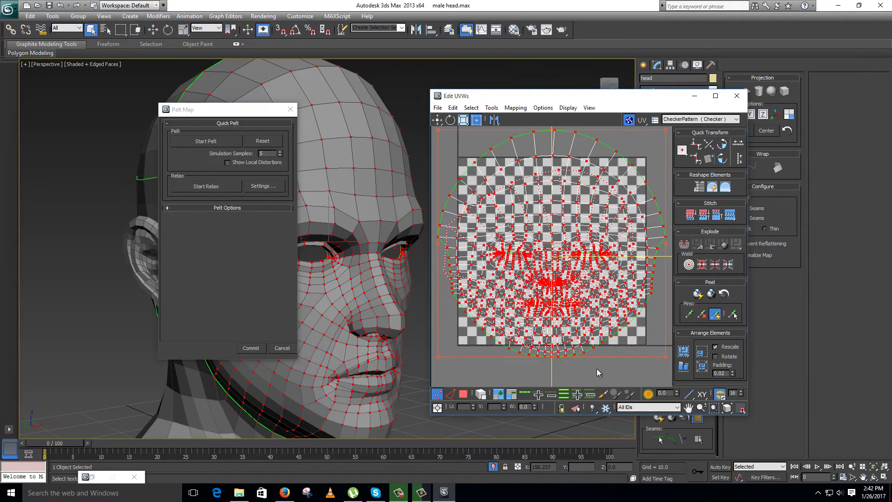
{"action": "left_click", "coordinate": [597, 365]}
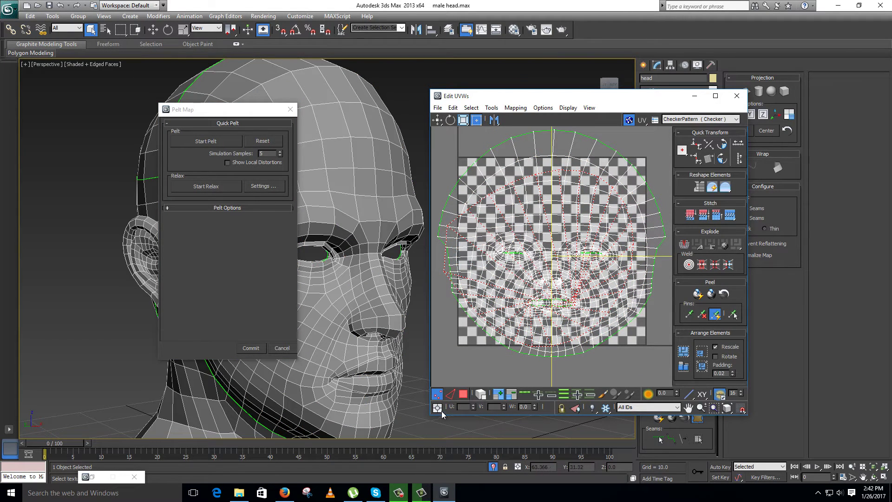
- Enlarge the UV editor window, check the unfolded face and commit the pelt map
{"action": "left_click_drag", "start_coordinate": [427, 419], "coordinate": [300, 483]}
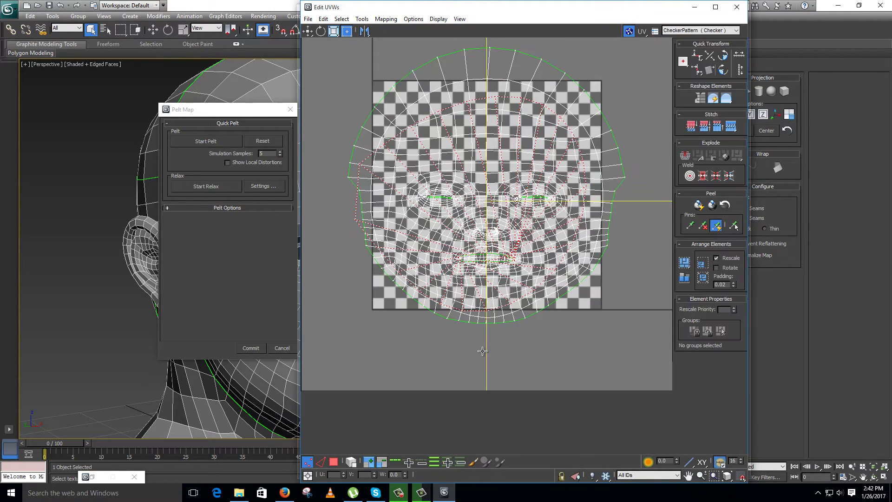
{"action": "scroll", "coordinate": [491, 333], "scroll_direction": "up", "scroll_amount": 4}
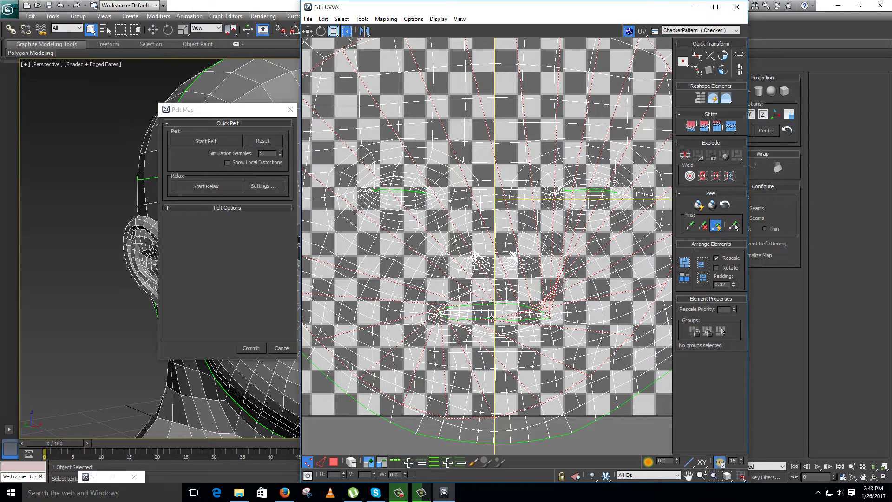
{"action": "scroll", "coordinate": [527, 331], "scroll_direction": "down", "scroll_amount": 4}
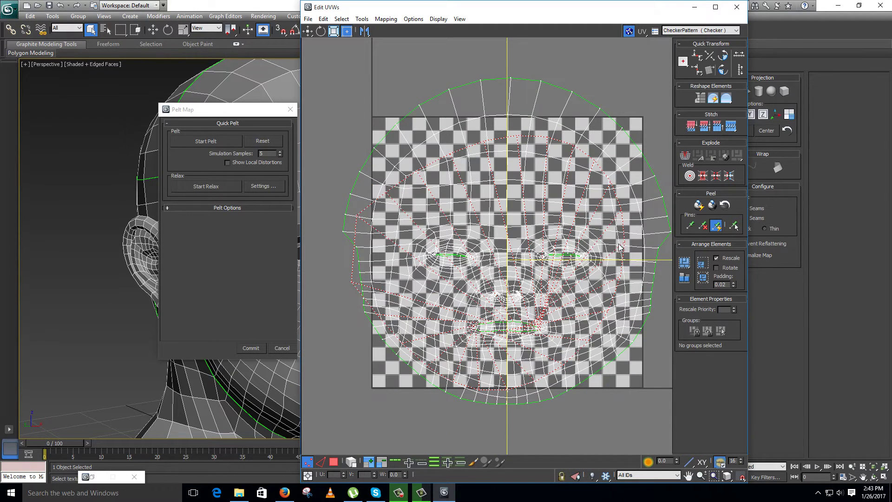
{"action": "left_click", "coordinate": [251, 348]}
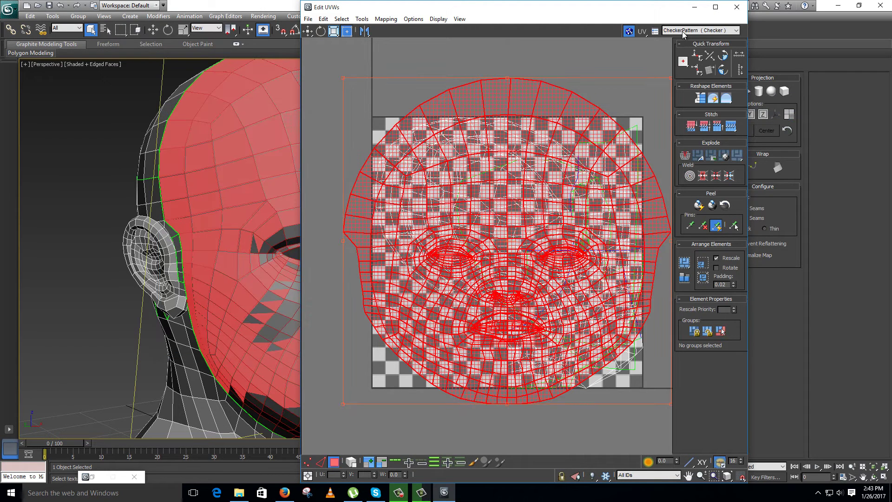
- Display the CheckerPattern texture on the head and deselect the face polygons
{"action": "left_click", "coordinate": [683, 31]}
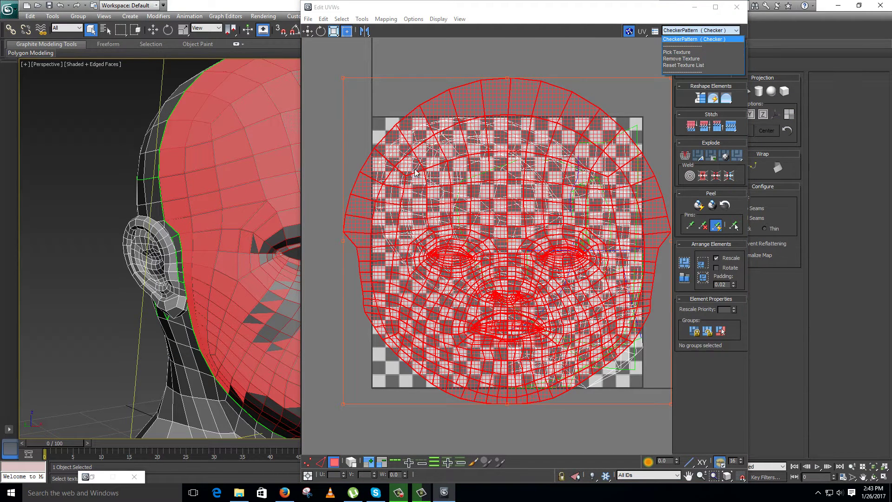
{"action": "left_click", "coordinate": [274, 285]}
{"action": "left_click", "coordinate": [135, 345]}
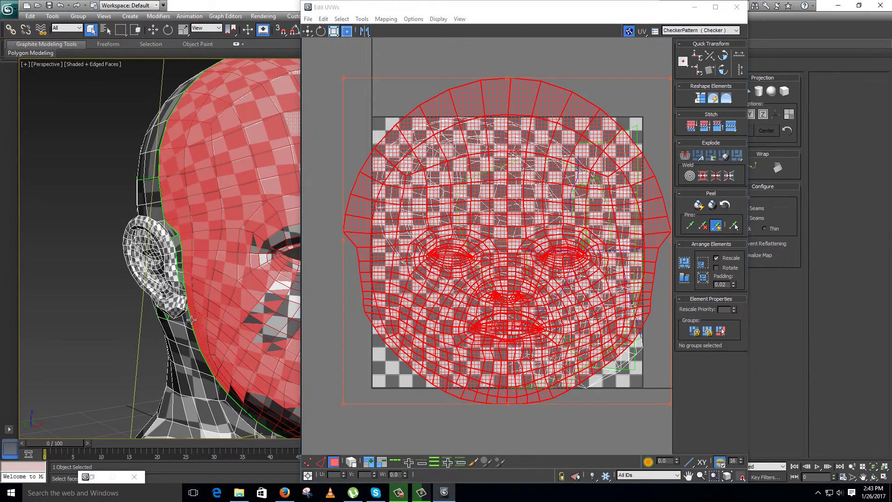
{"action": "middle_click_drag", "start_coordinate": [234, 338], "coordinate": [156, 302], "text": "alt"}
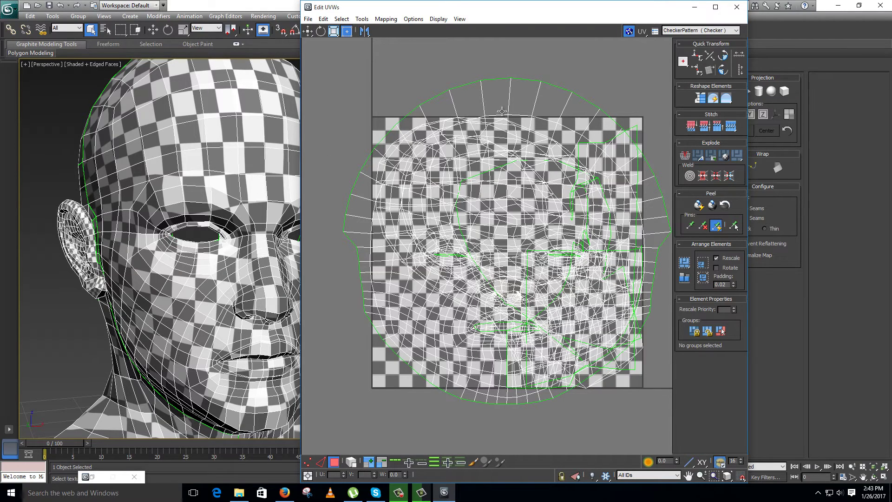
- Select the entire face shell in the UV editor and hide it
{"action": "scroll", "coordinate": [641, 238], "scroll_direction": "down", "scroll_amount": 3}
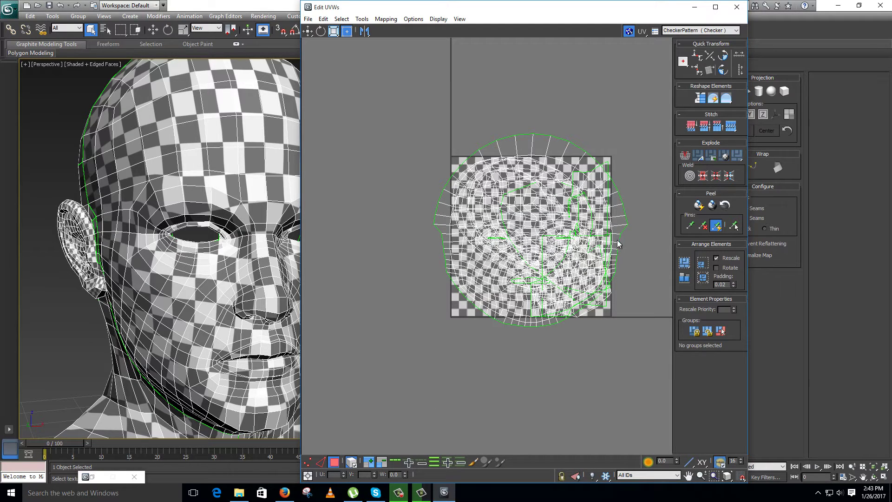
{"action": "key", "text": "ctrl+a"}
{"action": "right_click", "coordinate": [613, 216]}
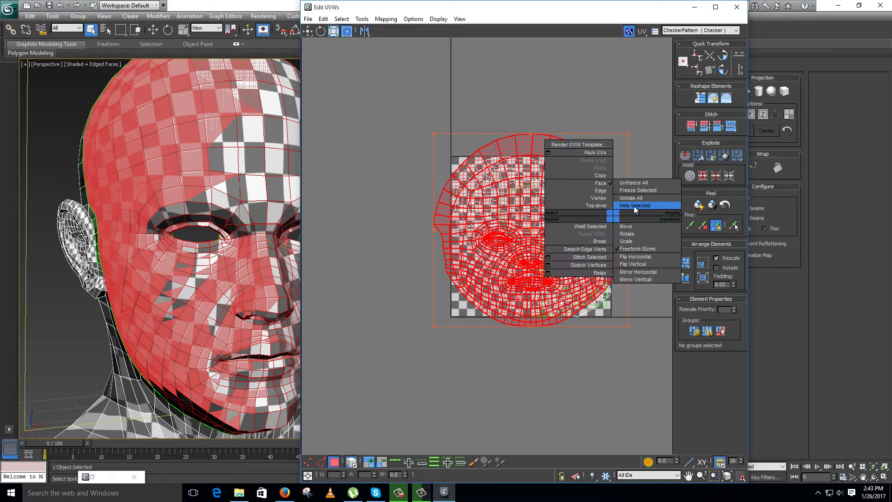
{"action": "left_click", "coordinate": [634, 205]}
- Select the remaining non-face UVs, unhide the face shell and hide those selected UVs so only the face is displayed
{"action": "left_click_drag", "start_coordinate": [417, 334], "coordinate": [631, 144]}
{"action": "right_click", "coordinate": [512, 207]}
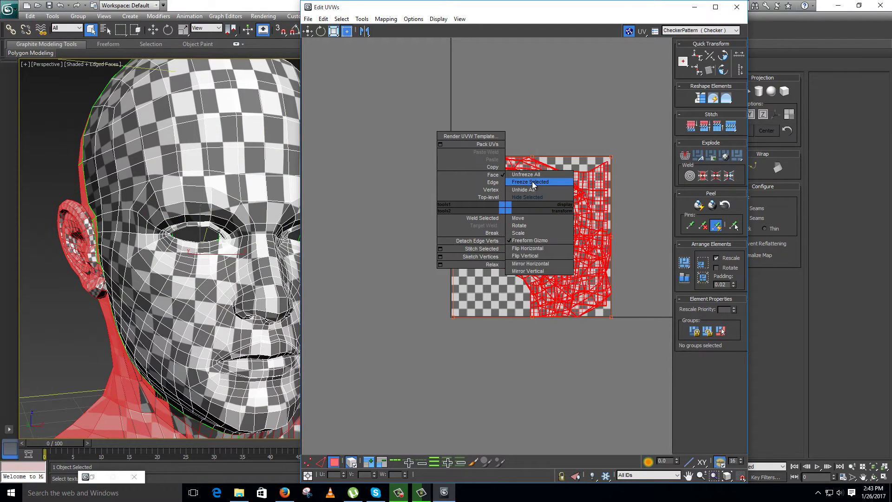
{"action": "left_click", "coordinate": [531, 188]}
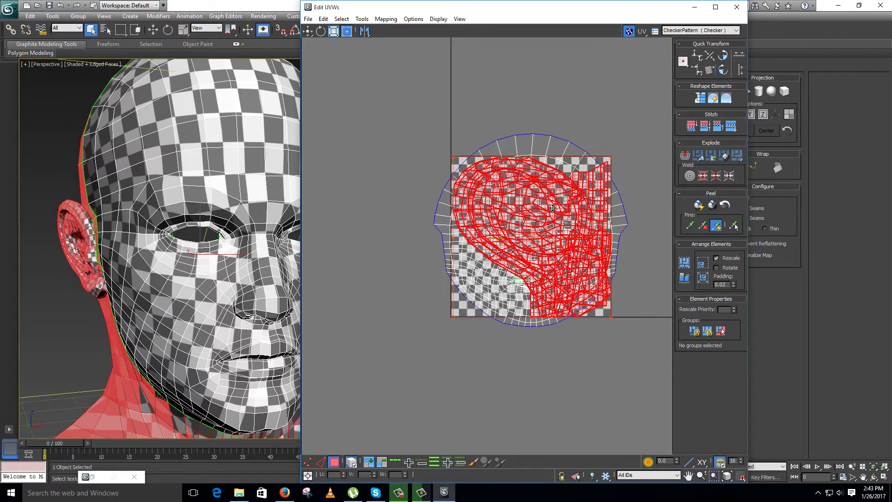
{"action": "right_click", "coordinate": [580, 206]}
{"action": "left_click", "coordinate": [601, 190]}
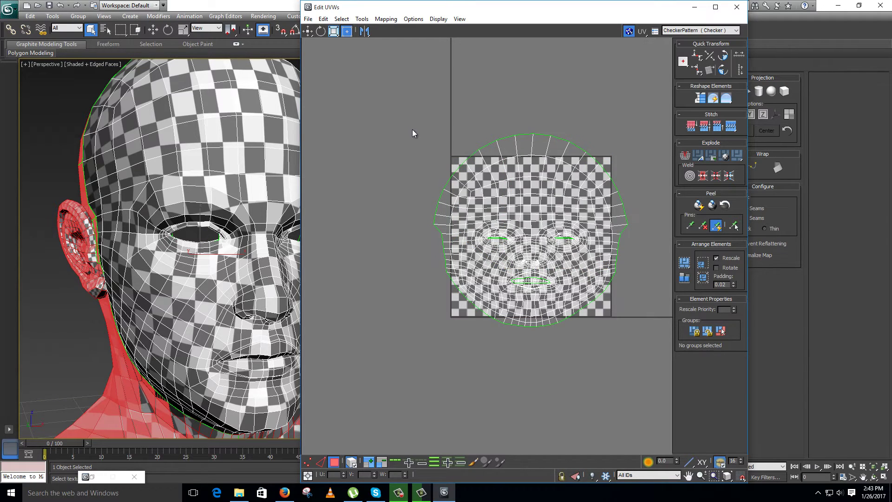
- Scale the face shell down and move it to fit centred inside the UV tile, leaving it deselected
{"action": "left_click_drag", "start_coordinate": [653, 373], "coordinate": [658, 377]}
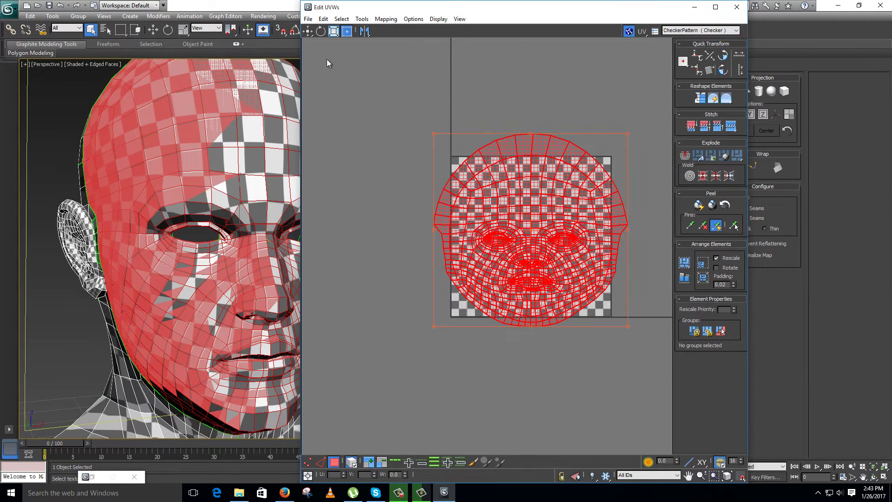
{"action": "left_click", "coordinate": [334, 31]}
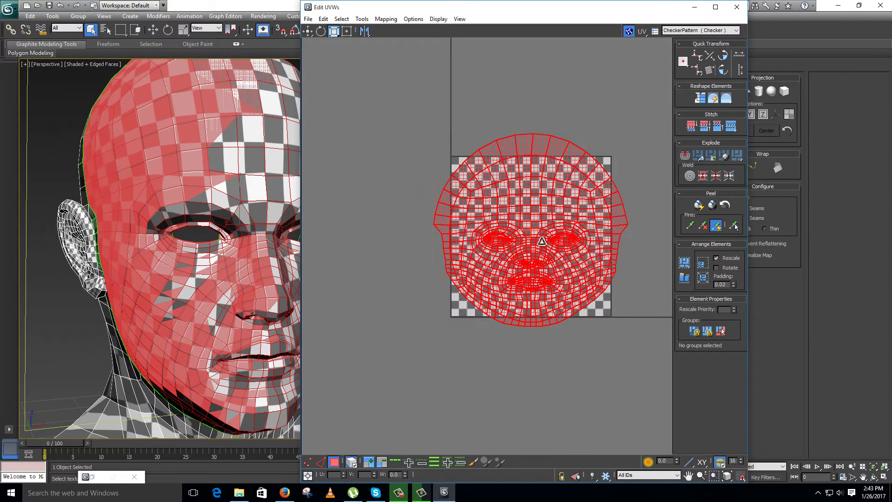
{"action": "left_click_drag", "start_coordinate": [531, 247], "coordinate": [532, 255]}
{"action": "key", "text": "w"}
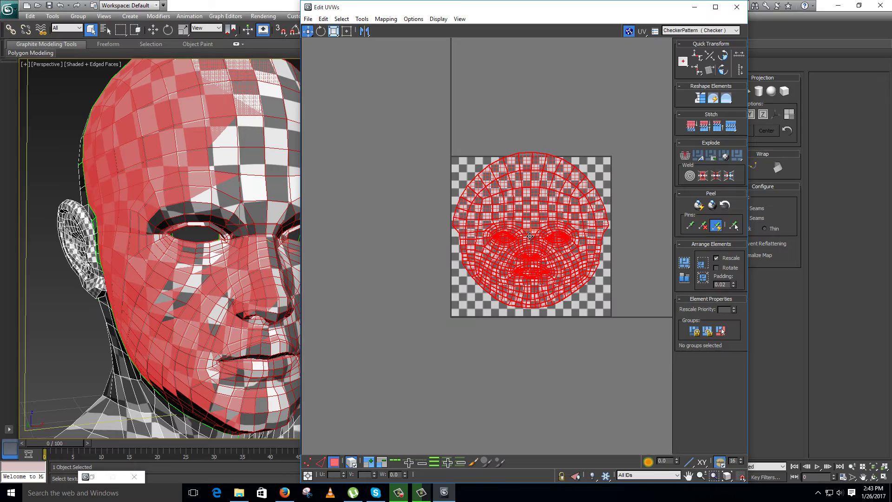
{"action": "scroll", "coordinate": [539, 230], "scroll_direction": "up", "scroll_amount": 2}
{"action": "left_click_drag", "start_coordinate": [539, 233], "coordinate": [539, 238]}
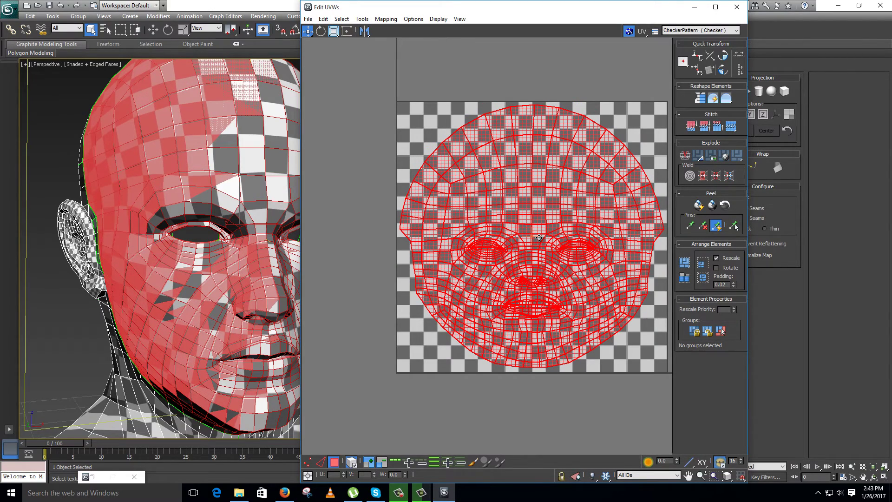
{"action": "left_click", "coordinate": [402, 341]}
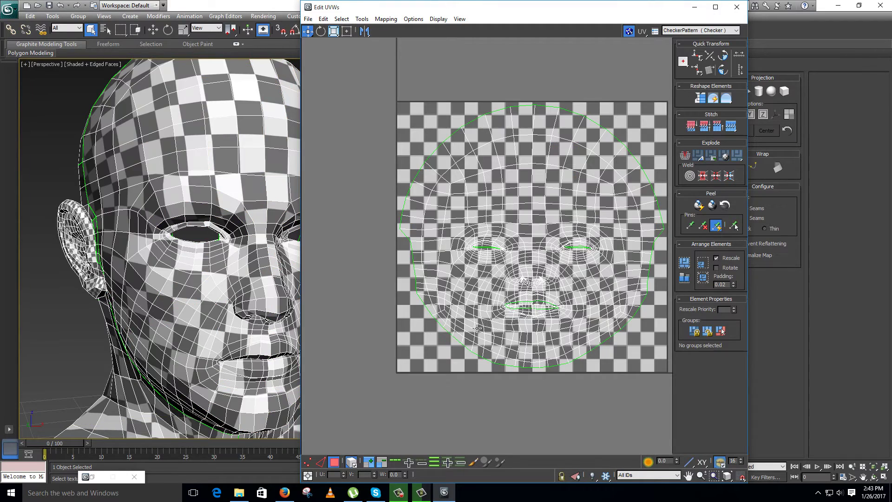
- Examine the UV layout around the eyes, nose and mouth, and the checker pattern on the head from the front
{"action": "scroll", "coordinate": [621, 385], "scroll_direction": "up", "scroll_amount": 5}
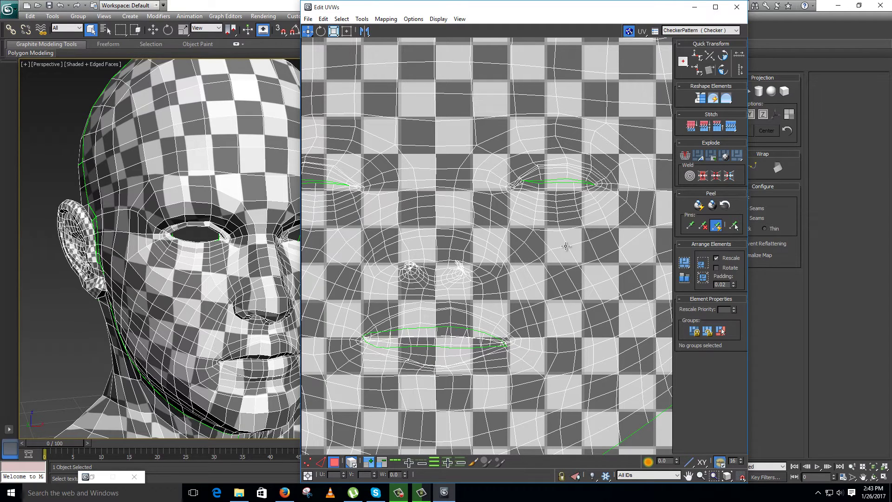
{"action": "scroll", "coordinate": [565, 245], "scroll_direction": "up", "scroll_amount": 2}
{"action": "middle_click_drag", "start_coordinate": [399, 281], "coordinate": [457, 223]}
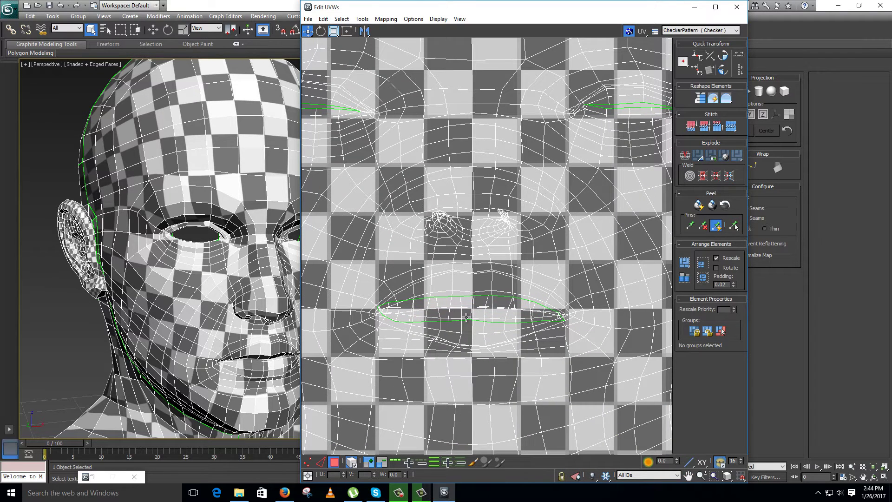
{"action": "scroll", "coordinate": [469, 317], "scroll_direction": "down", "scroll_amount": 4}
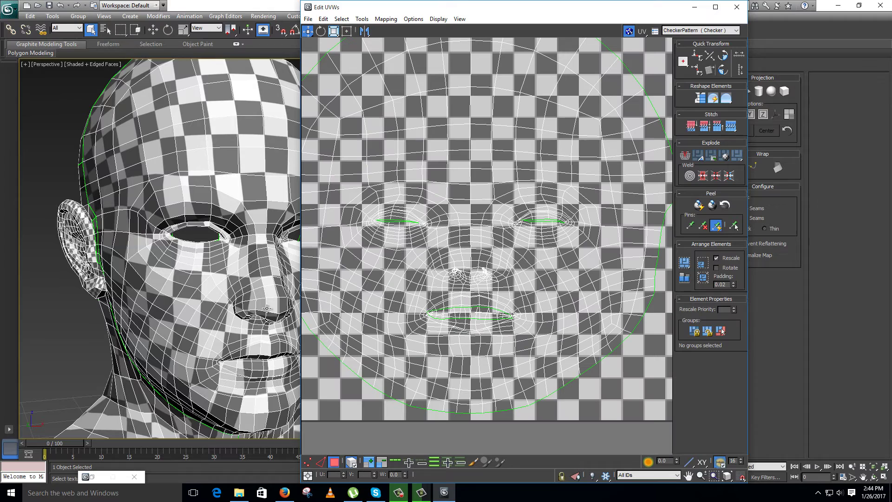
{"action": "scroll", "coordinate": [215, 304], "scroll_direction": "up", "scroll_amount": 1}
{"action": "key", "text": "f"}
{"action": "middle_click_drag", "start_coordinate": [245, 293], "coordinate": [112, 289]}
{"action": "scroll", "coordinate": [237, 240], "scroll_direction": "up", "scroll_amount": 2}
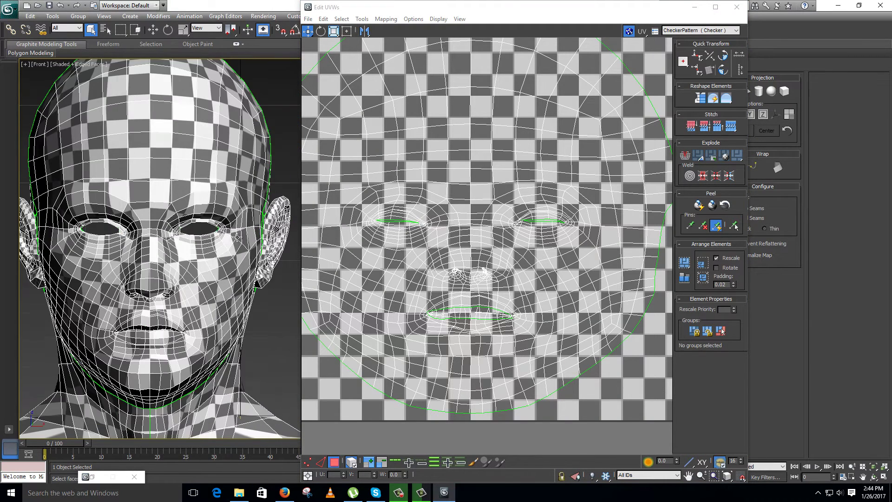
{"action": "scroll", "coordinate": [237, 239], "scroll_direction": "down", "scroll_amount": 2}
- Close the UV editor and collapse the head's entire modifier stack to an Editable Poly
{"action": "left_click", "coordinate": [735, 9]}
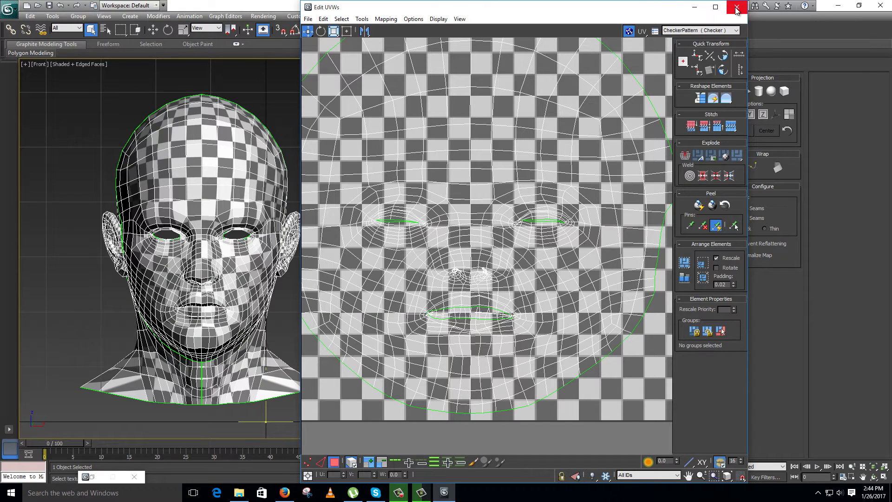
{"action": "left_click", "coordinate": [737, 7]}
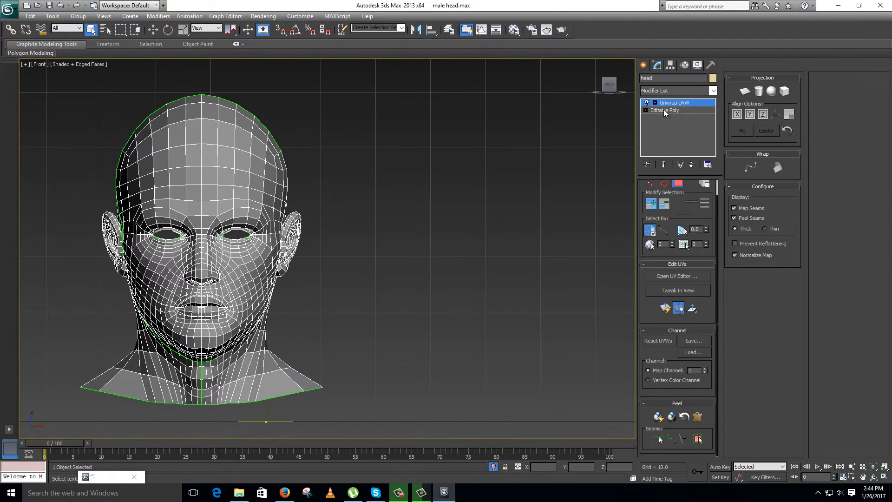
{"action": "right_click", "coordinate": [662, 105]}
{"action": "left_click", "coordinate": [692, 197]}
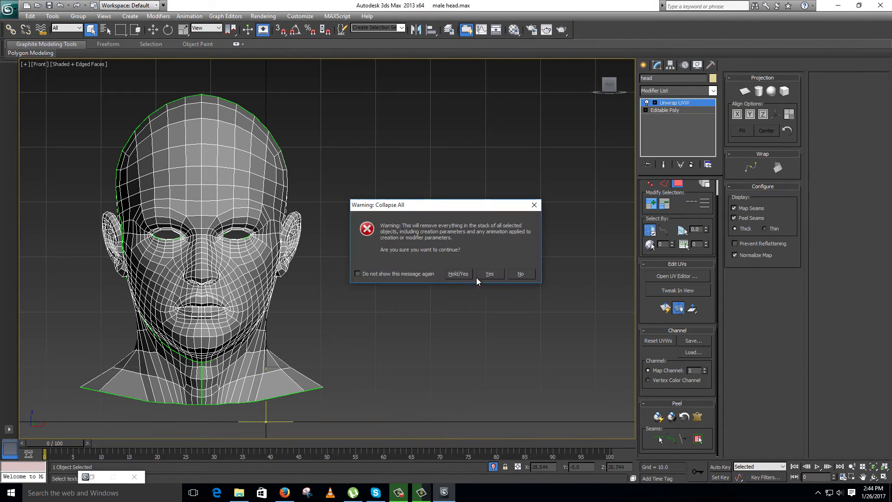
{"action": "left_click", "coordinate": [490, 273]}
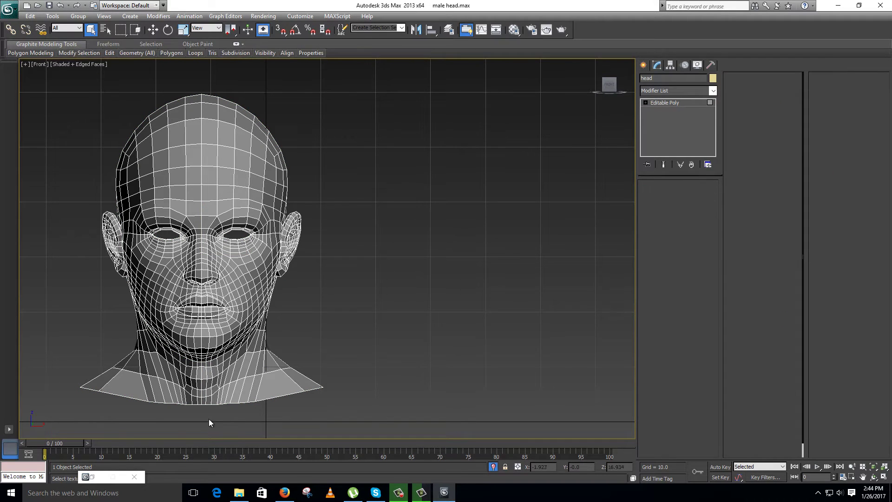
- Select all polygons on one side of the head's centre line in the front view and delete that half
{"action": "left_click_drag", "start_coordinate": [206, 424], "coordinate": [206, 410]}
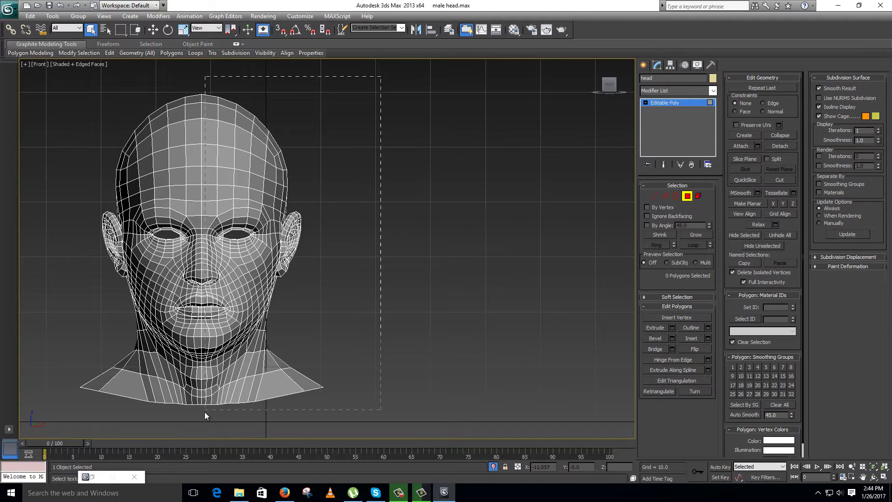
{"action": "left_click_drag", "start_coordinate": [450, 286], "coordinate": [450, 287]}
{"action": "key", "text": "Delete"}
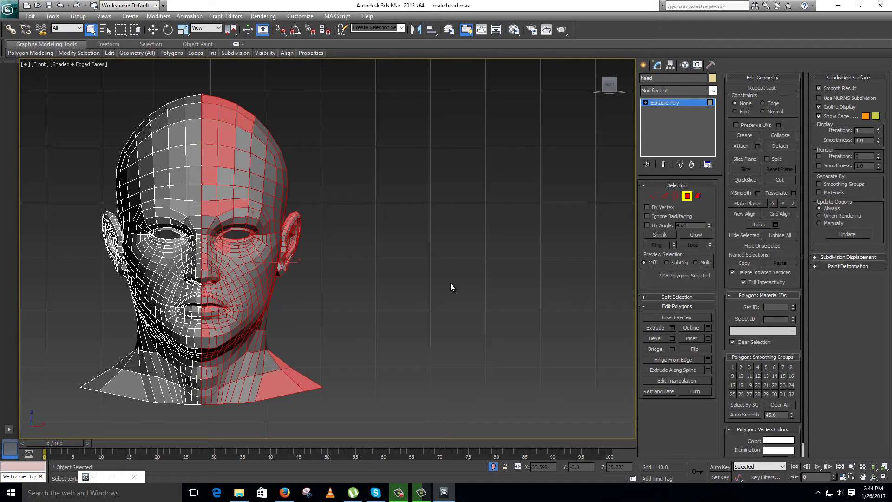
- Delete the leftover polygons protruding past the centre line at the nose and lips, and leave polygon editing
{"action": "scroll", "coordinate": [225, 281], "scroll_direction": "up", "scroll_amount": 5}
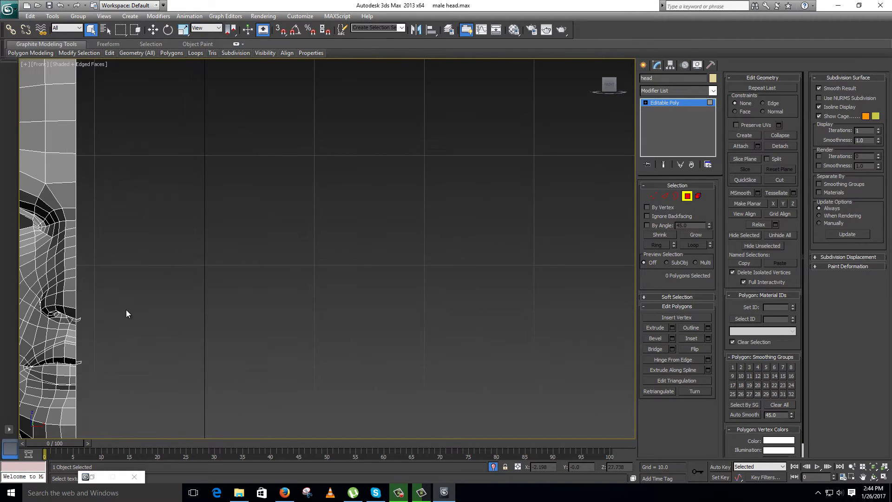
{"action": "middle_click_drag", "start_coordinate": [147, 307], "coordinate": [297, 275], "text": "alt"}
{"action": "key", "text": "f"}
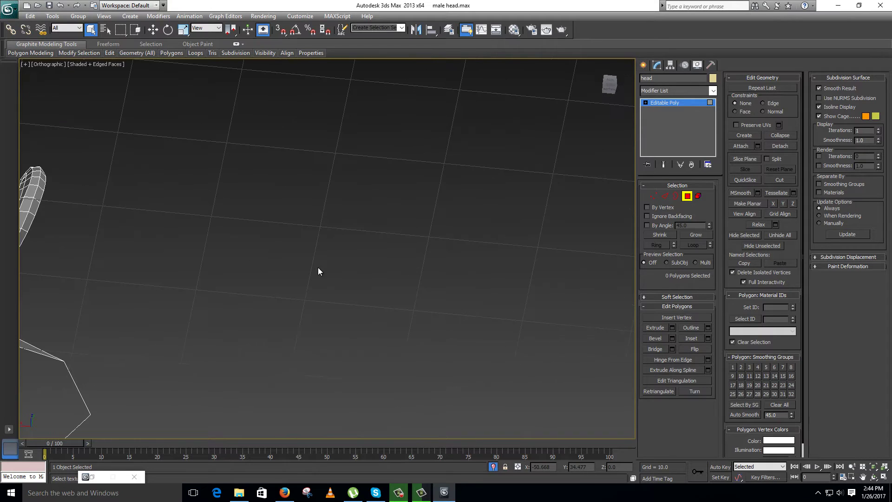
{"action": "key", "text": "z"}
{"action": "scroll", "coordinate": [320, 307], "scroll_direction": "up", "scroll_amount": 6}
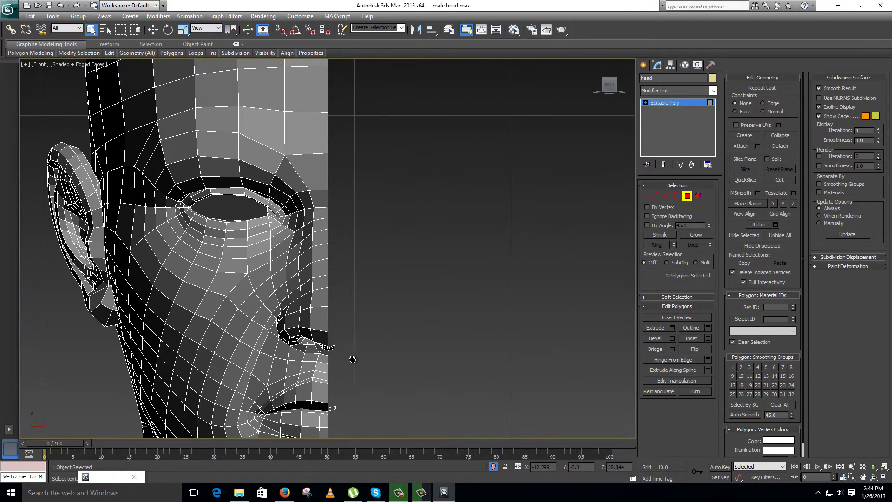
{"action": "scroll", "coordinate": [395, 274], "scroll_direction": "up", "scroll_amount": 1}
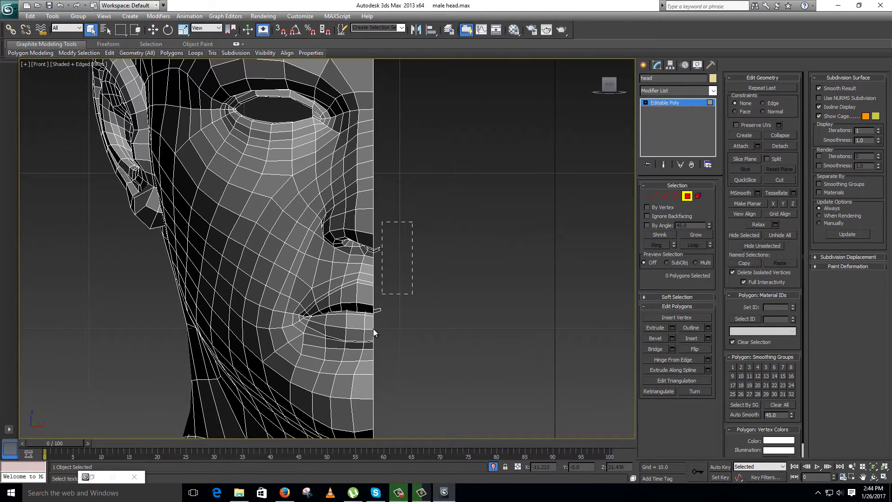
{"action": "left_click_drag", "start_coordinate": [373, 328], "coordinate": [391, 317]}
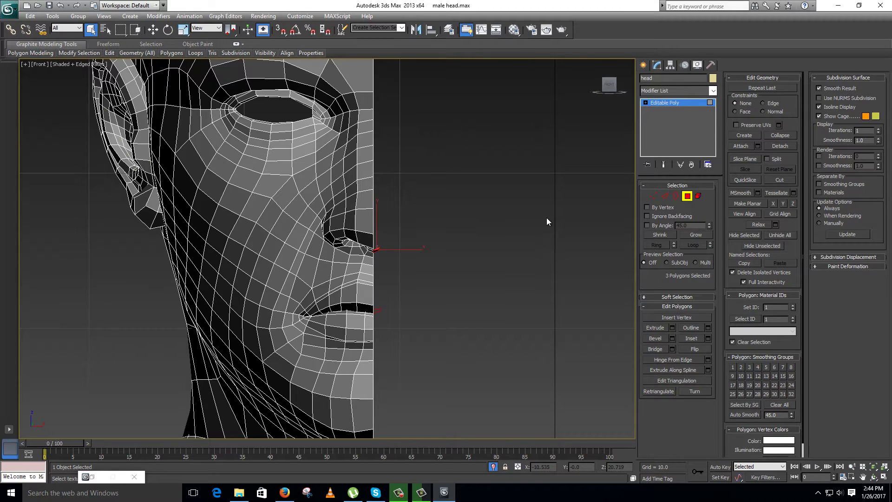
{"action": "left_click", "coordinate": [526, 233]}
{"action": "left_click", "coordinate": [687, 196]}
- Apply an Unwrap UVW modifier to the half head and open its UV editor beside the face
{"action": "left_click", "coordinate": [684, 91]}
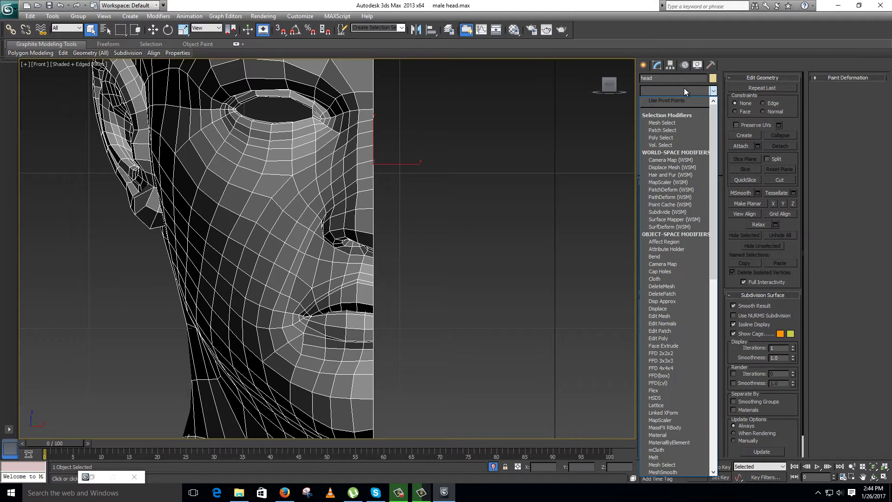
{"action": "key", "text": "u"}
{"action": "key", "text": "Return"}
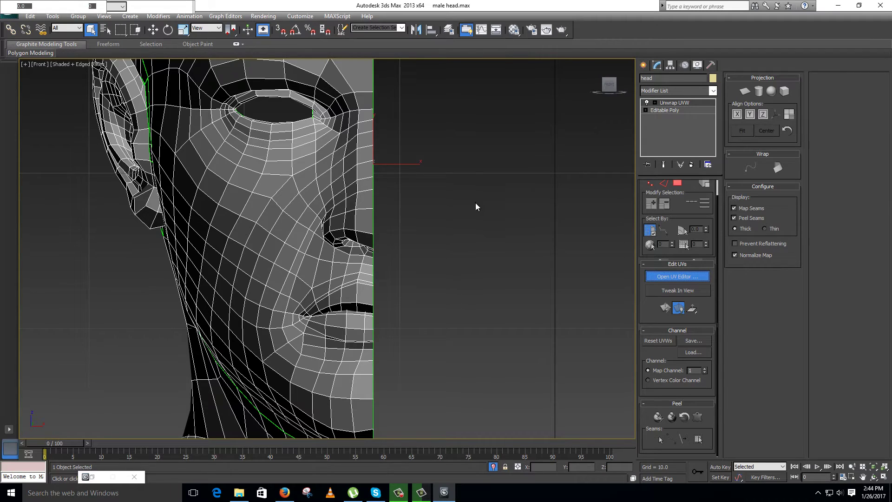
{"action": "mouse_move", "coordinate": [198, 45]}
{"action": "left_mouse_down"}
{"action": "mouse_move", "coordinate": [469, 56]}
{"action": "mouse_move", "coordinate": [559, 90]}
{"action": "left_mouse_up"}
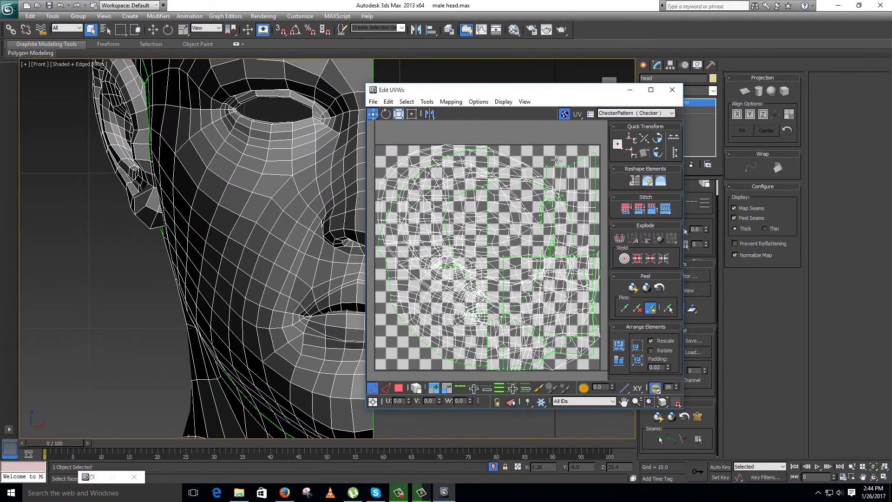
- Turn on element selection, select the half-face UV shell and hide it
{"action": "left_click", "coordinate": [574, 401]}
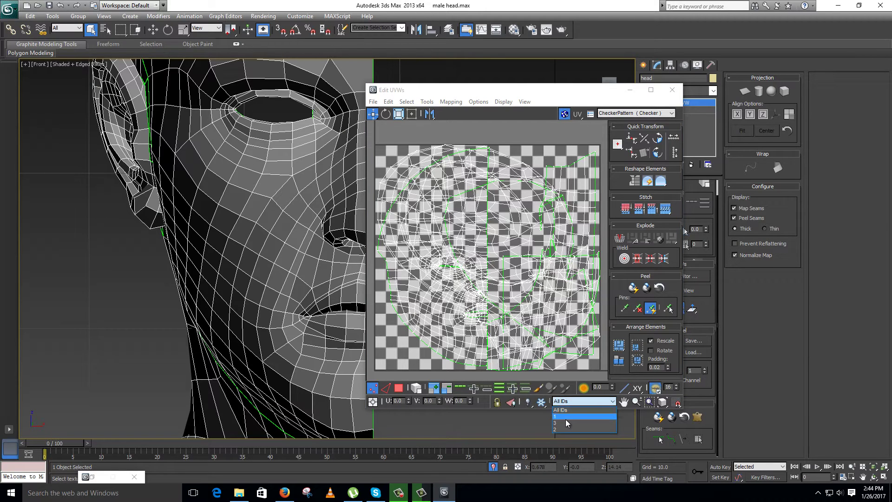
{"action": "left_click", "coordinate": [405, 358]}
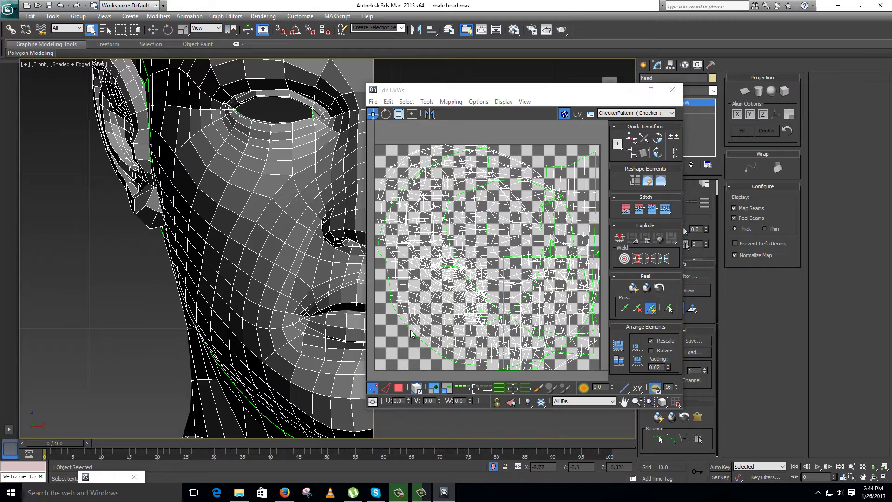
{"action": "left_click_drag", "start_coordinate": [424, 309], "coordinate": [456, 297]}
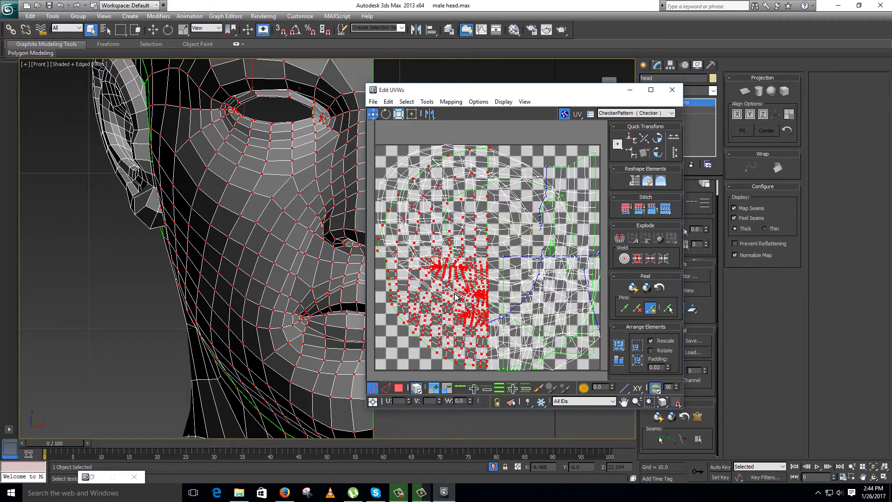
{"action": "left_click", "coordinate": [455, 294]}
{"action": "right_click", "coordinate": [501, 269]}
{"action": "left_click", "coordinate": [527, 259]}
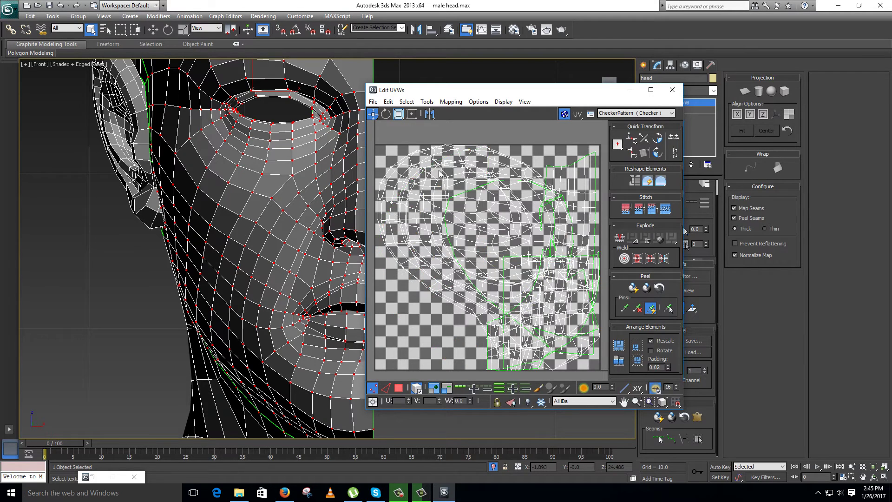
- Move all remaining UV shells outside the UV tile and unhide the half-face shell
{"action": "scroll", "coordinate": [543, 263], "scroll_direction": "down", "scroll_amount": 5}
{"action": "key", "text": "ctrl+a"}
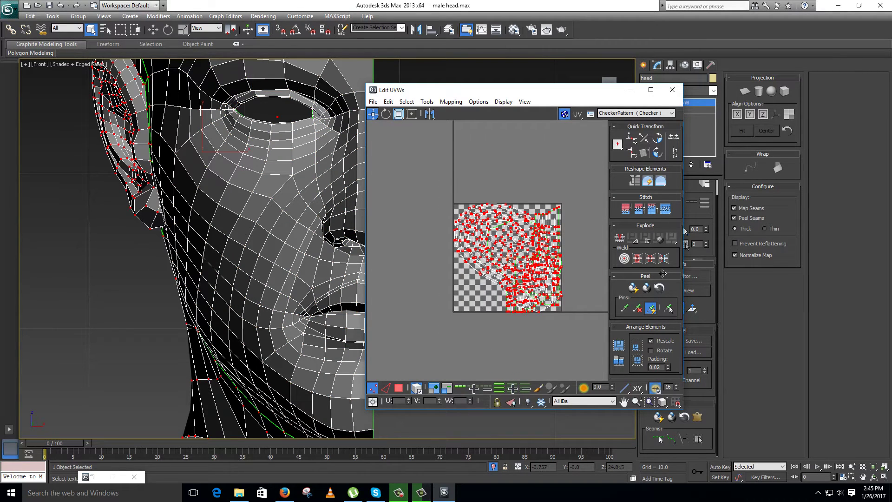
{"action": "left_click_drag", "start_coordinate": [662, 274], "coordinate": [693, 274]}
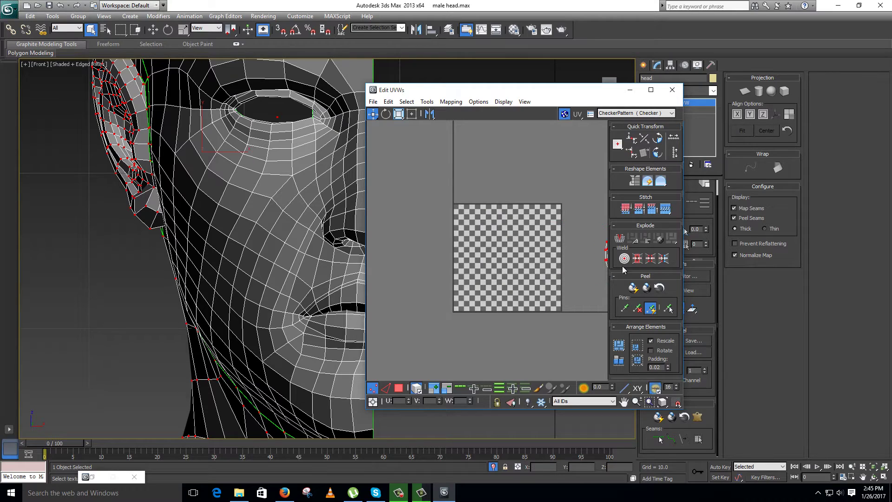
{"action": "right_click", "coordinate": [534, 235]}
{"action": "left_click", "coordinate": [540, 239]}
{"action": "scroll", "coordinate": [501, 265], "scroll_direction": "up", "scroll_amount": 3}
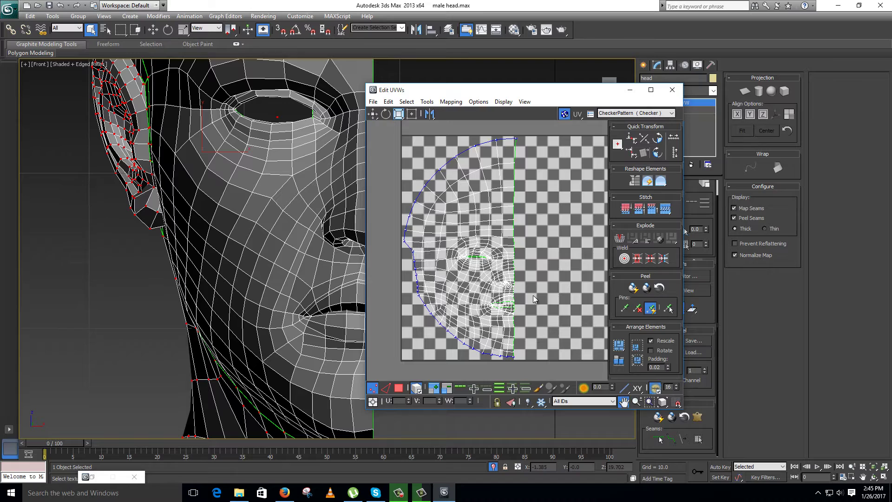
- With element selection turned off, select only the vertices along the half-face shell's straight centre edge
{"action": "left_click_drag", "start_coordinate": [529, 132], "coordinate": [513, 378]}
{"action": "scroll", "coordinate": [534, 261], "scroll_direction": "up", "scroll_amount": 2}
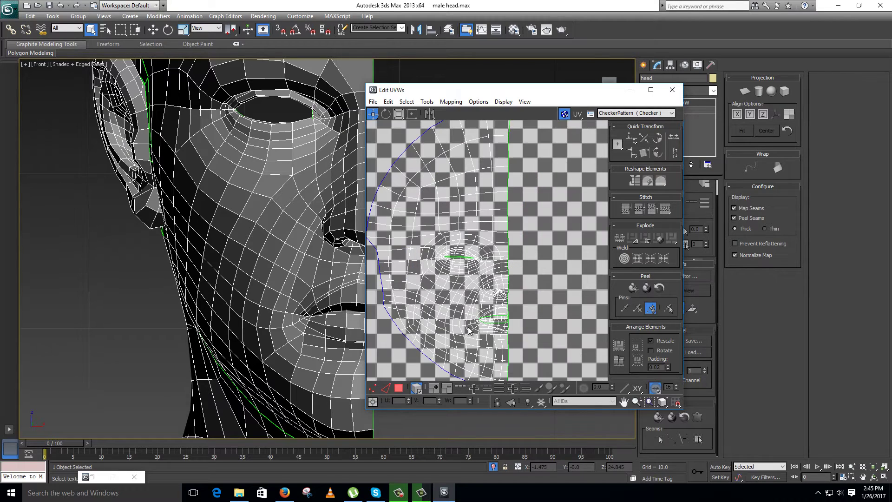
{"action": "scroll", "coordinate": [403, 392], "scroll_direction": "down", "scroll_amount": 2}
{"action": "key", "text": "1"}
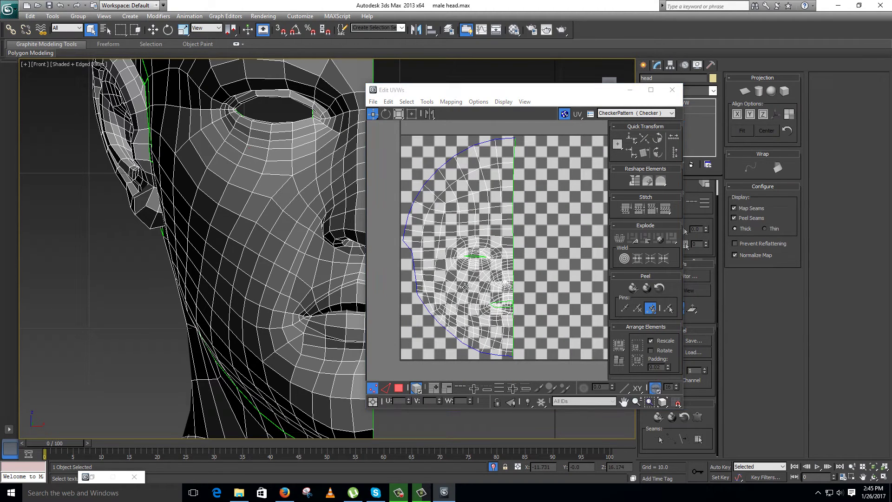
{"action": "scroll", "coordinate": [467, 286], "scroll_direction": "down", "scroll_amount": 3}
{"action": "left_click_drag", "start_coordinate": [488, 361], "coordinate": [493, 369]}
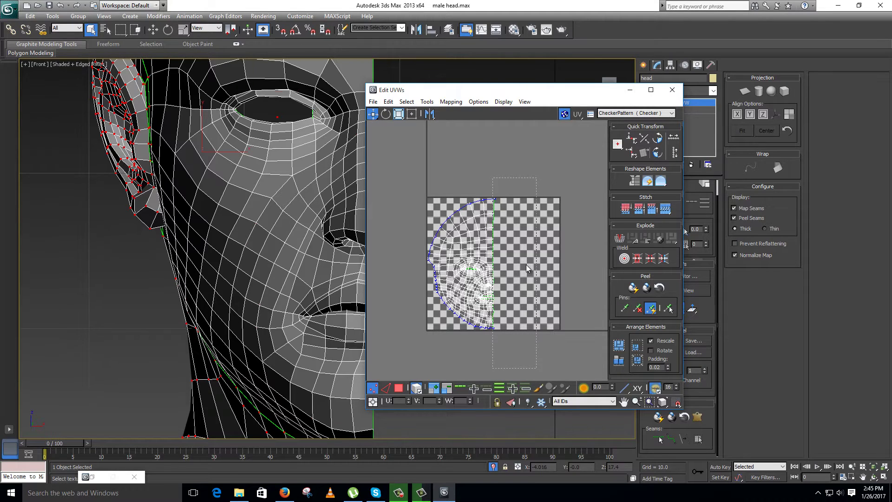
{"action": "left_click", "coordinate": [418, 387]}
{"action": "left_click_drag", "start_coordinate": [541, 176], "coordinate": [492, 355]}
{"action": "scroll", "coordinate": [469, 278], "scroll_direction": "up", "scroll_amount": 5}
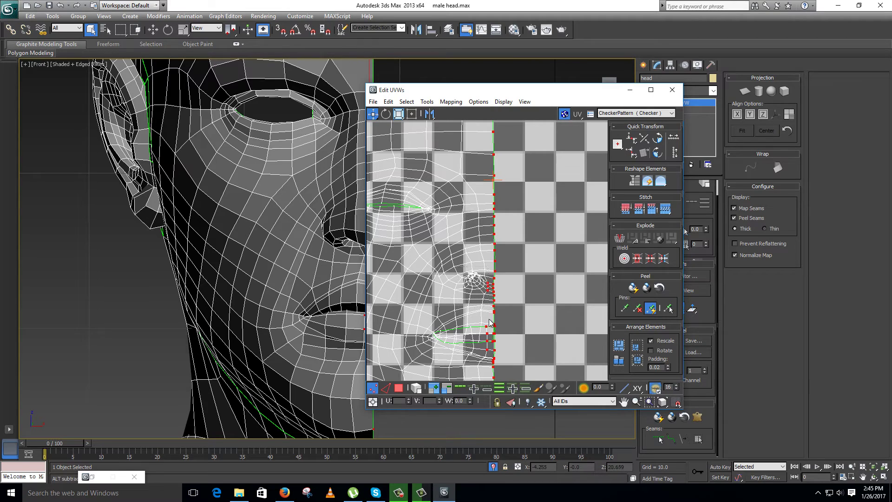
{"action": "middle_click_drag", "start_coordinate": [533, 296], "coordinate": [544, 240]}
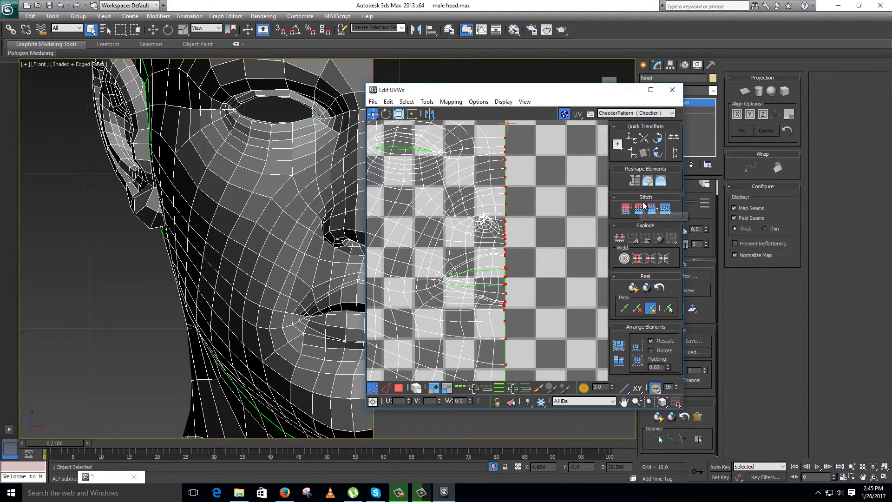
- Align the selected centre-edge vertices into one vertical line, place it on the UV tile's middle line and deselect
{"action": "left_click", "coordinate": [630, 152]}
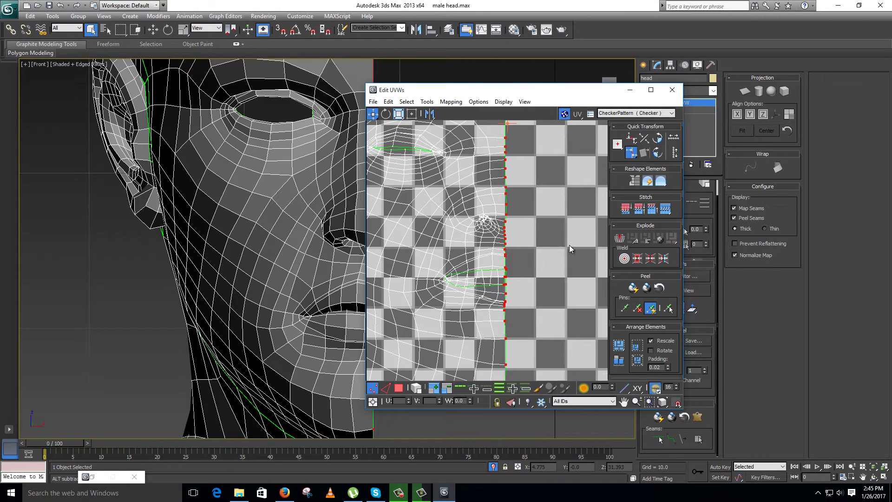
{"action": "scroll", "coordinate": [508, 197], "scroll_direction": "up", "scroll_amount": 4}
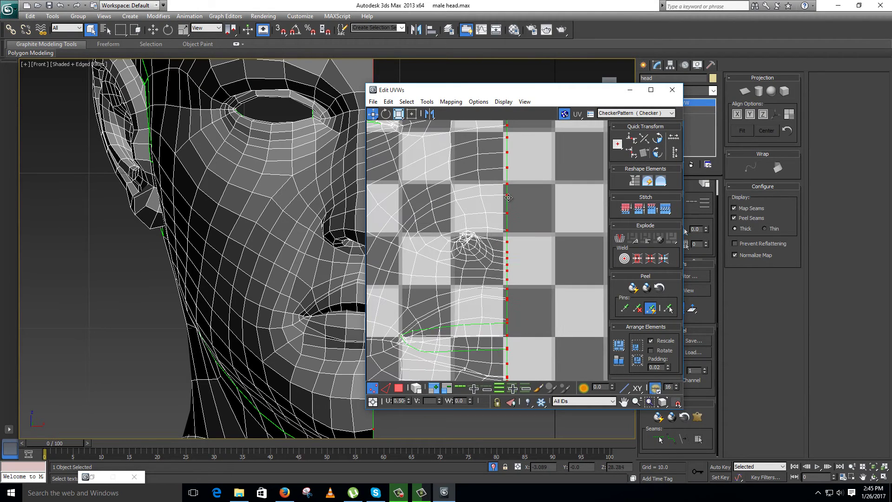
{"action": "left_click_drag", "start_coordinate": [508, 197], "coordinate": [505, 196]}
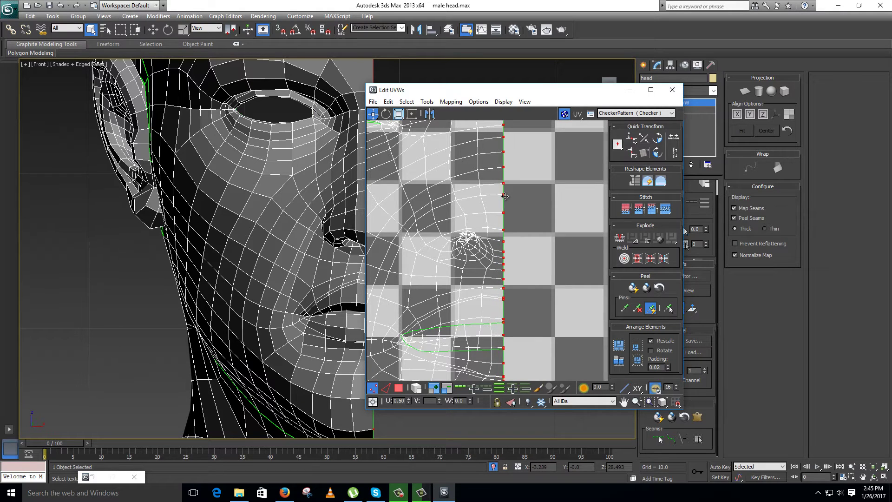
{"action": "left_click", "coordinate": [468, 257]}
- Enlarge the UV editor window and select the tangled, overlapping UV vertices inside the nostril
{"action": "scroll", "coordinate": [467, 256], "scroll_direction": "up", "scroll_amount": 1}
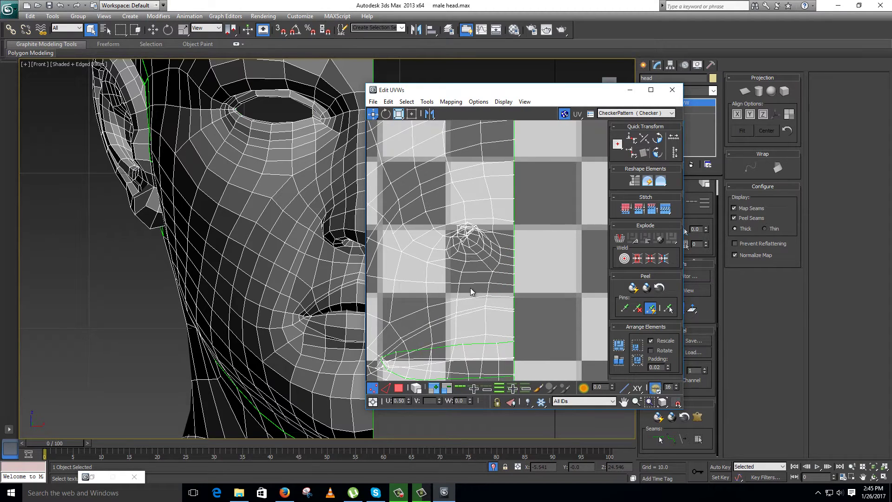
{"action": "middle_click_drag", "start_coordinate": [476, 296], "coordinate": [502, 252]}
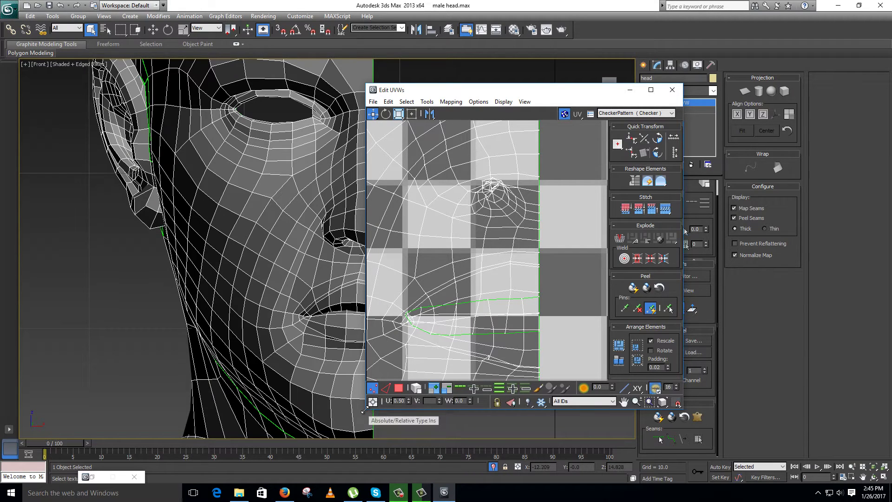
{"action": "left_click_drag", "start_coordinate": [366, 410], "coordinate": [269, 482]}
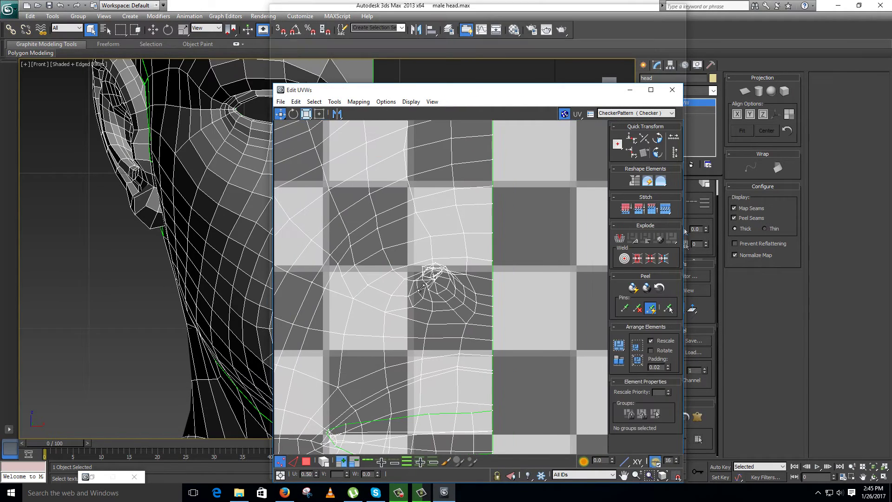
{"action": "scroll", "coordinate": [422, 297], "scroll_direction": "up", "scroll_amount": 6}
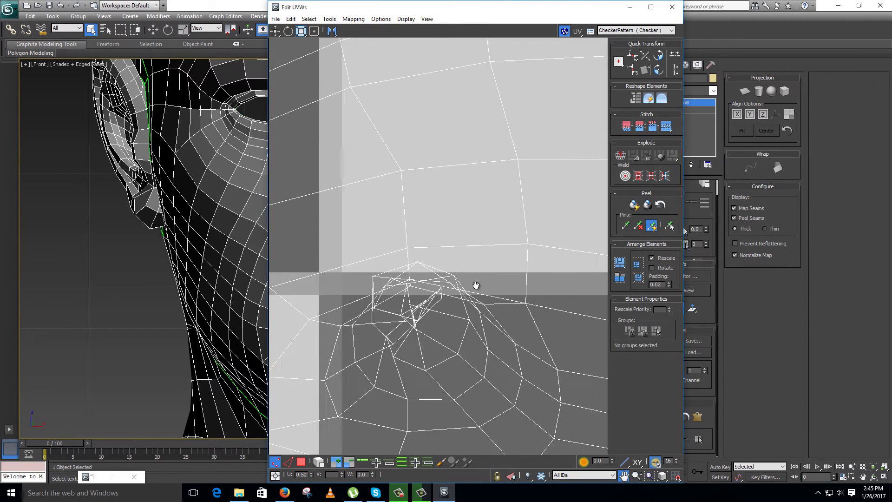
{"action": "middle_click_drag", "start_coordinate": [474, 284], "coordinate": [516, 254]}
{"action": "scroll", "coordinate": [459, 290], "scroll_direction": "up", "scroll_amount": 2}
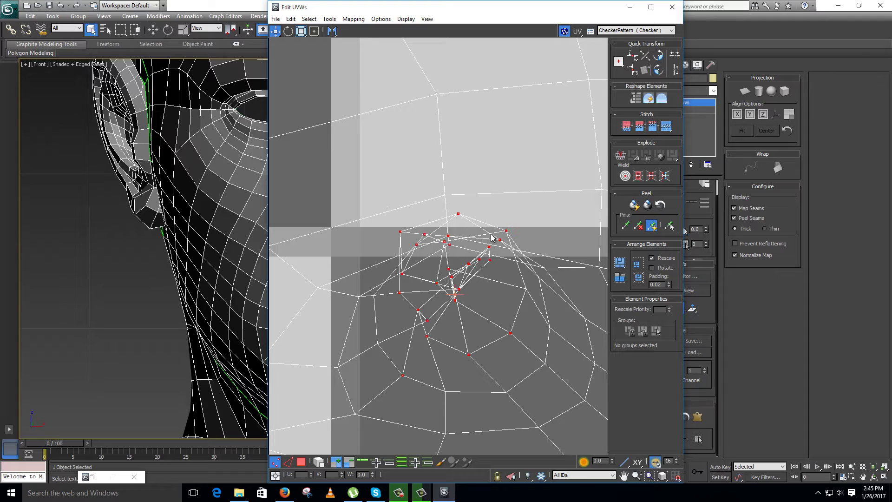
- Open the Relax tool and repeatedly relax the nostril's UV vertices by edge angles to untangle them
{"action": "right_click", "coordinate": [483, 235]}
{"action": "left_click", "coordinate": [424, 291]}
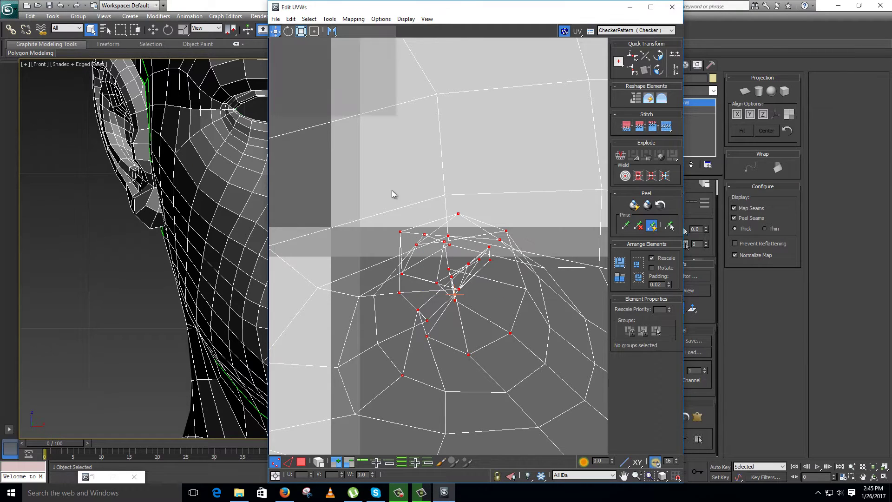
{"action": "left_click_drag", "start_coordinate": [342, 69], "coordinate": [339, 26]}
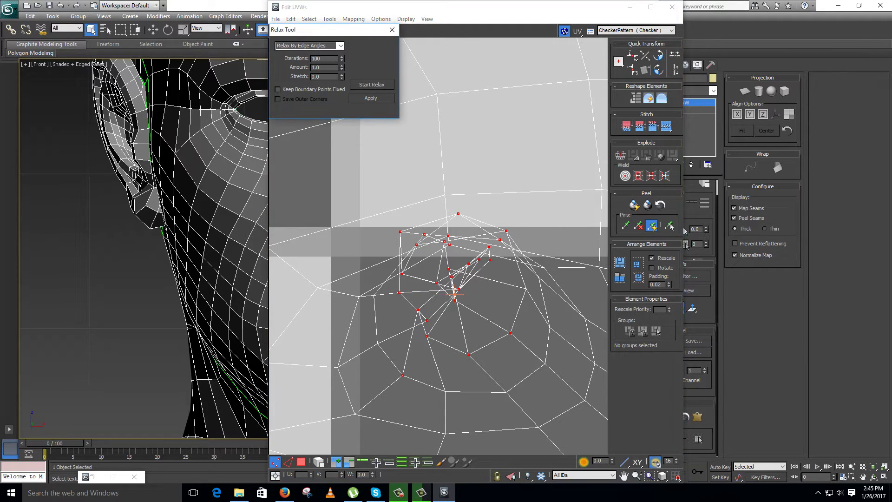
{"action": "left_click", "coordinate": [376, 201]}
{"action": "left_click", "coordinate": [377, 85]}
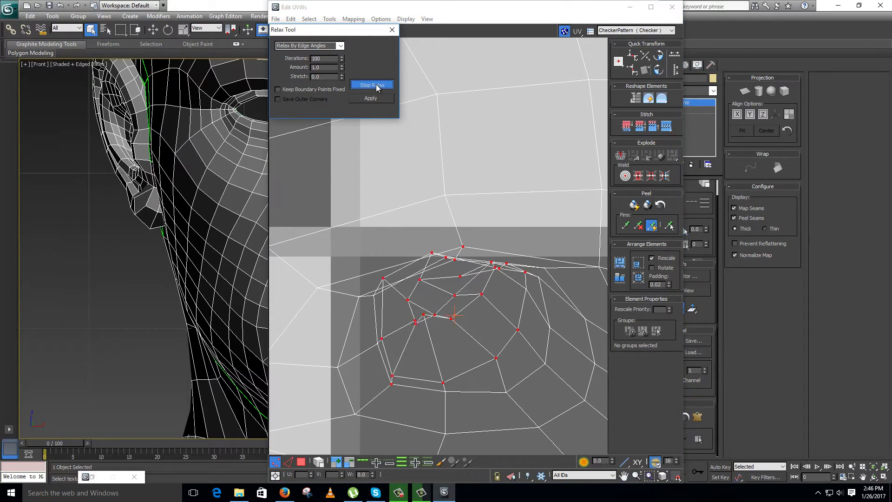
{"action": "scroll", "coordinate": [402, 242], "scroll_direction": "down", "scroll_amount": 3}
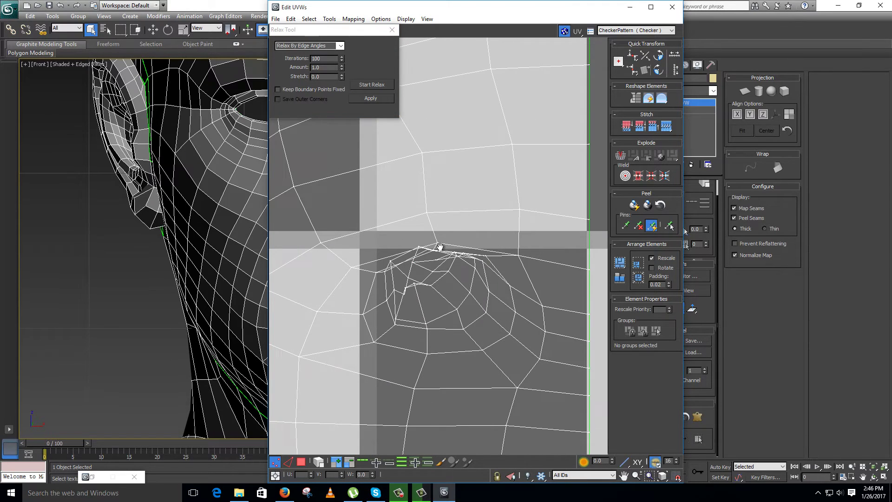
{"action": "left_click", "coordinate": [374, 85]}
{"action": "scroll", "coordinate": [449, 293], "scroll_direction": "up", "scroll_amount": 5}
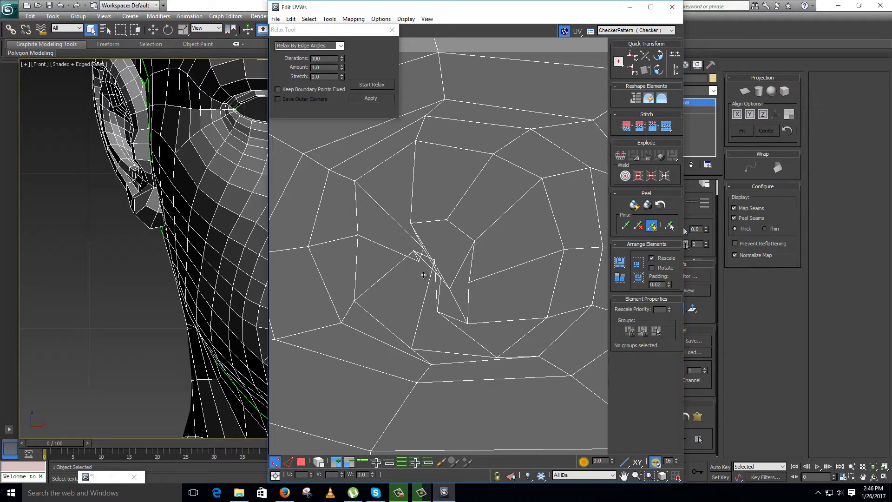
- Reposition the remaining overlapping UV vertices inside the nostril to open up its tangled inner faces
{"action": "left_click_drag", "start_coordinate": [449, 288], "coordinate": [452, 279]}
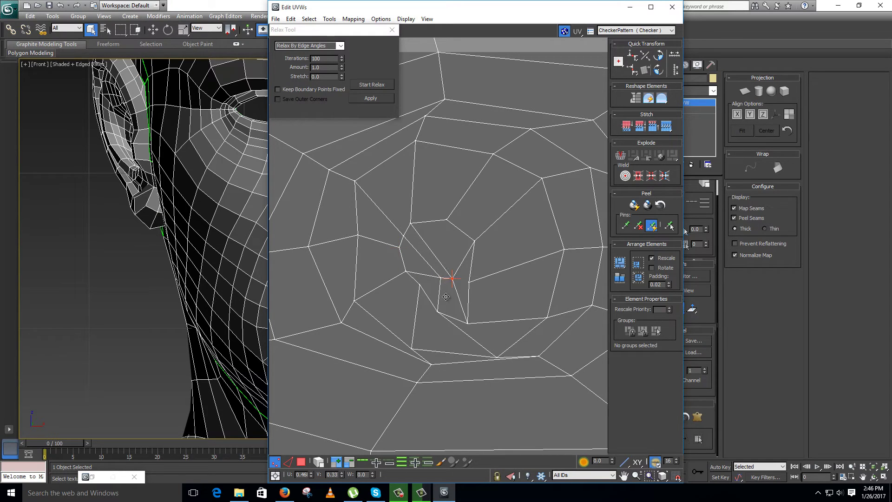
{"action": "mouse_move", "coordinate": [437, 312]}
{"action": "left_mouse_down"}
{"action": "mouse_move", "coordinate": [442, 293]}
{"action": "mouse_move", "coordinate": [440, 305]}
{"action": "left_mouse_up"}
{"action": "scroll", "coordinate": [459, 286], "scroll_direction": "down", "scroll_amount": 5}
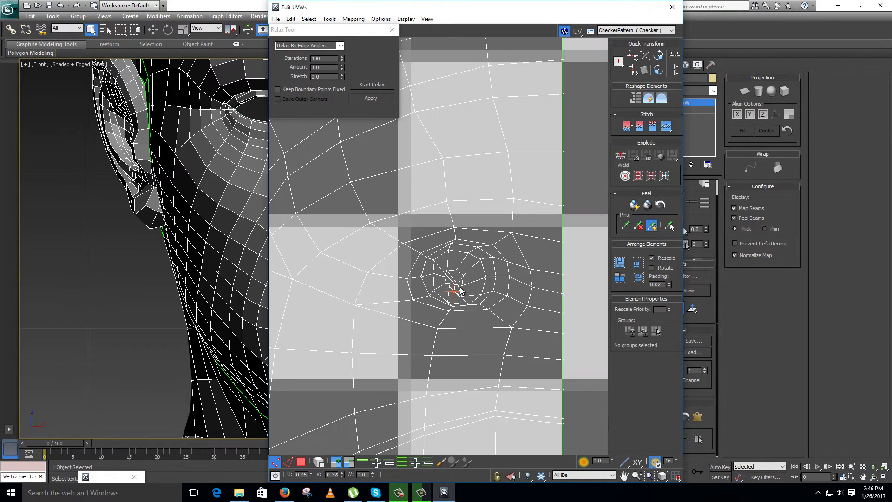
- Move the lower lip's overlapping seam-border vertices nearest the face's centre edge down toward the mouth line
{"action": "scroll", "coordinate": [459, 287], "scroll_direction": "down", "scroll_amount": 4}
{"action": "middle_click_drag", "start_coordinate": [491, 249], "coordinate": [518, 145]}
{"action": "scroll", "coordinate": [452, 286], "scroll_direction": "up", "scroll_amount": 3}
{"action": "middle_click_drag", "start_coordinate": [509, 306], "coordinate": [459, 238]}
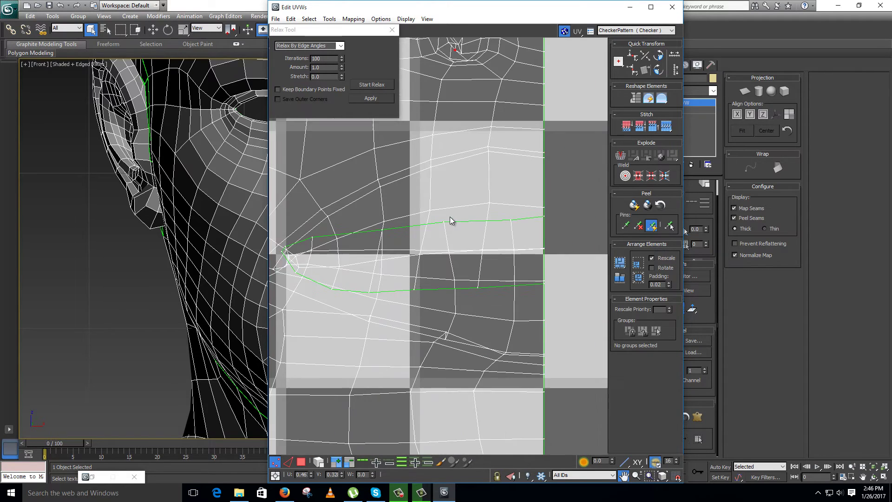
{"action": "scroll", "coordinate": [479, 261], "scroll_direction": "down", "scroll_amount": 2}
{"action": "scroll", "coordinate": [479, 261], "scroll_direction": "up", "scroll_amount": 2}
{"action": "scroll", "coordinate": [501, 272], "scroll_direction": "down", "scroll_amount": 3}
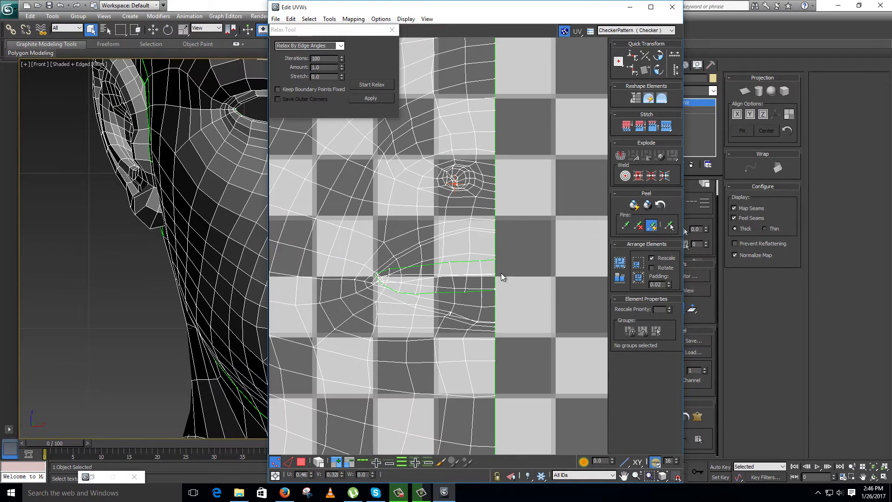
{"action": "scroll", "coordinate": [501, 272], "scroll_direction": "up", "scroll_amount": 5}
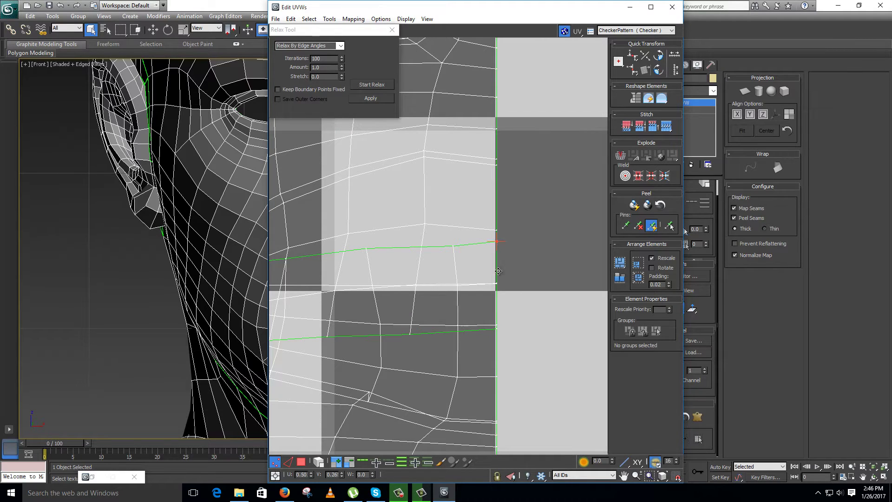
{"action": "left_click_drag", "start_coordinate": [496, 242], "coordinate": [497, 275]}
{"action": "left_click_drag", "start_coordinate": [452, 248], "coordinate": [454, 283]}
{"action": "left_click_drag", "start_coordinate": [366, 249], "coordinate": [367, 279]}
- Lower the remaining lower-lip seam-border vertices, working outward from the centre to the mouth corner
{"action": "middle_click_drag", "start_coordinate": [404, 295], "coordinate": [498, 292]}
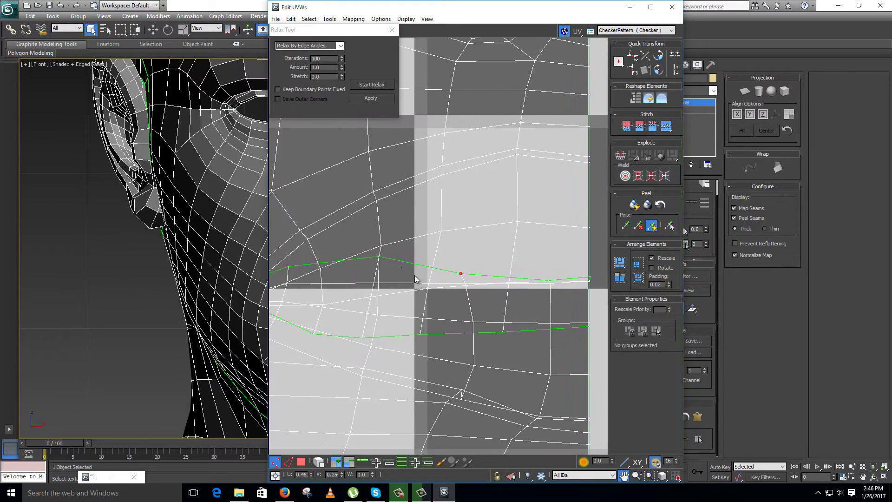
{"action": "middle_click_drag", "start_coordinate": [415, 275], "coordinate": [417, 274]}
{"action": "mouse_move", "coordinate": [391, 252]}
{"action": "left_mouse_down"}
{"action": "mouse_move", "coordinate": [370, 265]}
{"action": "mouse_move", "coordinate": [382, 271]}
{"action": "left_mouse_up"}
{"action": "middle_click_drag", "start_coordinate": [312, 279], "coordinate": [430, 264]}
{"action": "left_click", "coordinate": [408, 252]}
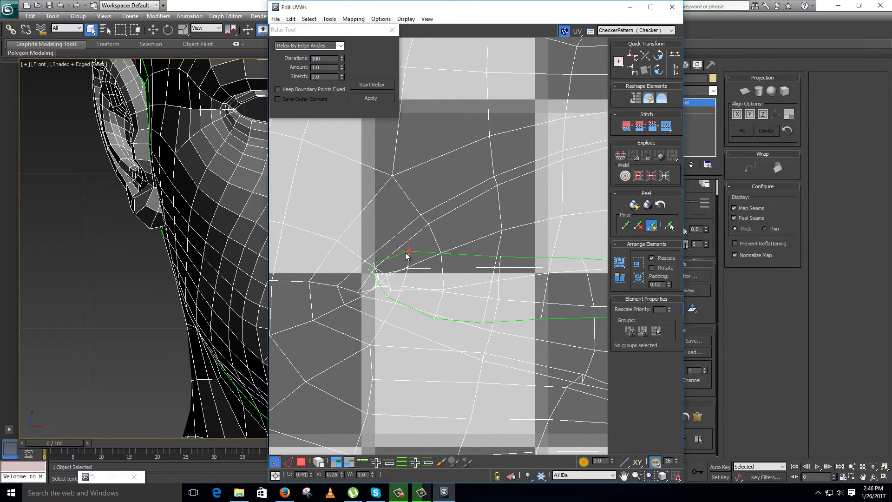
{"action": "left_click_drag", "start_coordinate": [409, 251], "coordinate": [411, 271]}
- Shift the seam-border vertices at the mouth corner into the mouth opening and reposition the neighbouring inner corner vertices
{"action": "scroll", "coordinate": [372, 274], "scroll_direction": "up", "scroll_amount": 4}
{"action": "left_click", "coordinate": [375, 247]}
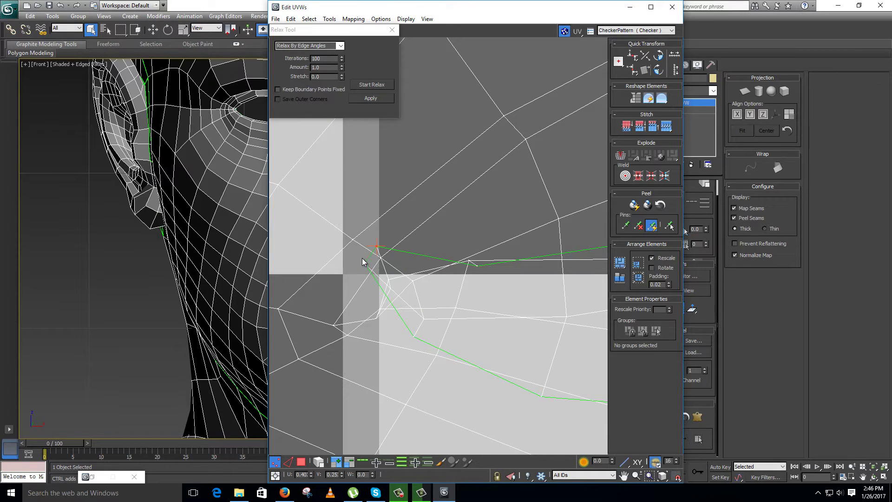
{"action": "left_click_drag", "start_coordinate": [365, 265], "coordinate": [382, 321]}
{"action": "left_click", "coordinate": [392, 289]}
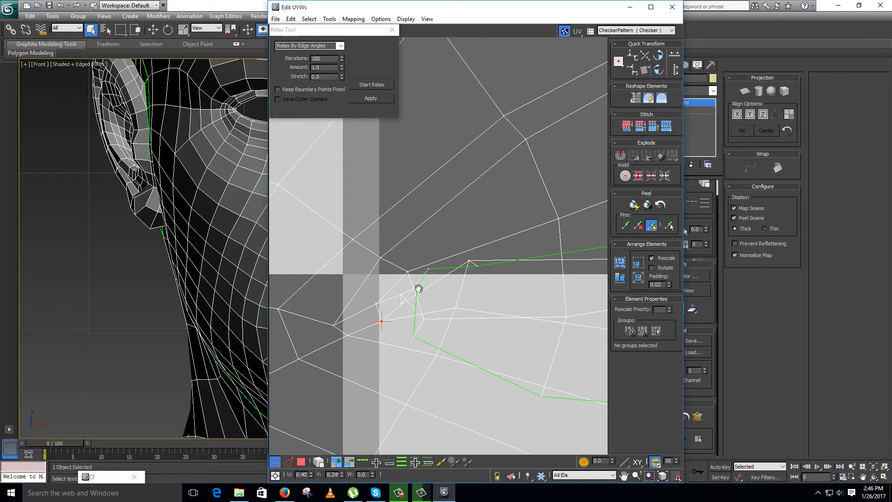
{"action": "middle_click_drag", "start_coordinate": [418, 288], "coordinate": [382, 251]}
{"action": "left_click_drag", "start_coordinate": [382, 252], "coordinate": [389, 268]}
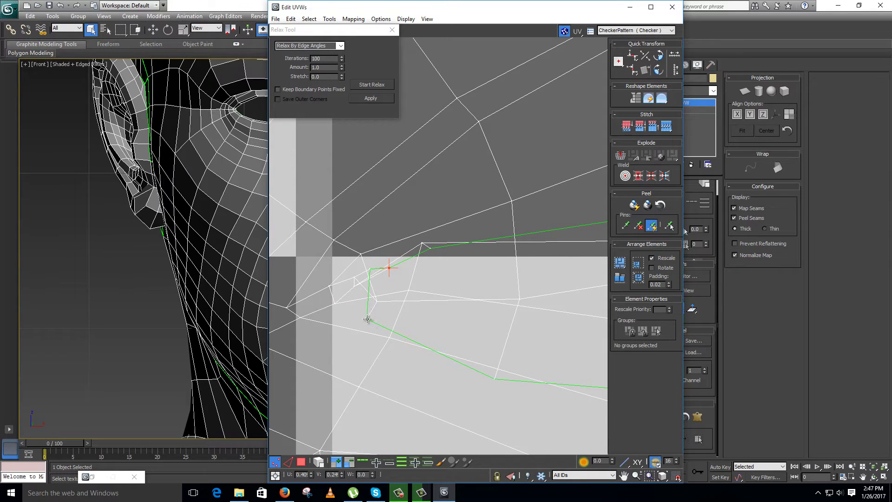
{"action": "left_click_drag", "start_coordinate": [368, 322], "coordinate": [355, 293]}
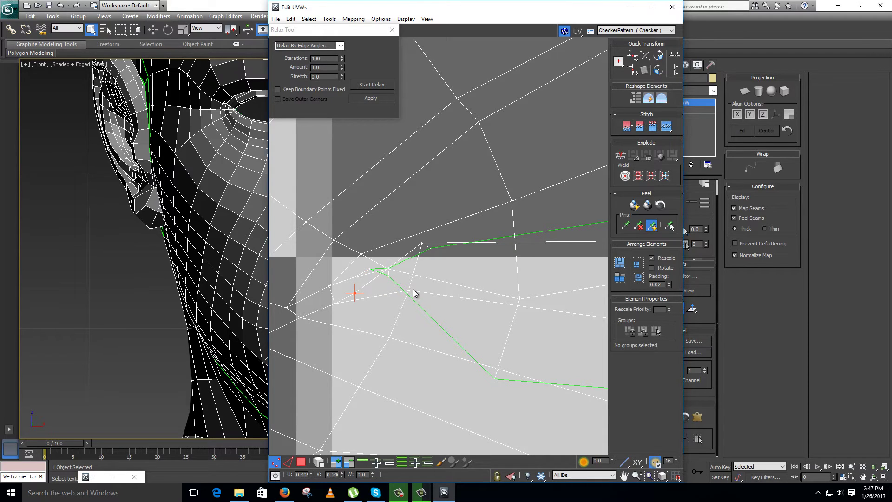
- Lower the inner-lip vertices beside the mouth corner, undoing the misplaced vertex move and placing it again
{"action": "left_click_drag", "start_coordinate": [409, 292], "coordinate": [400, 316]}
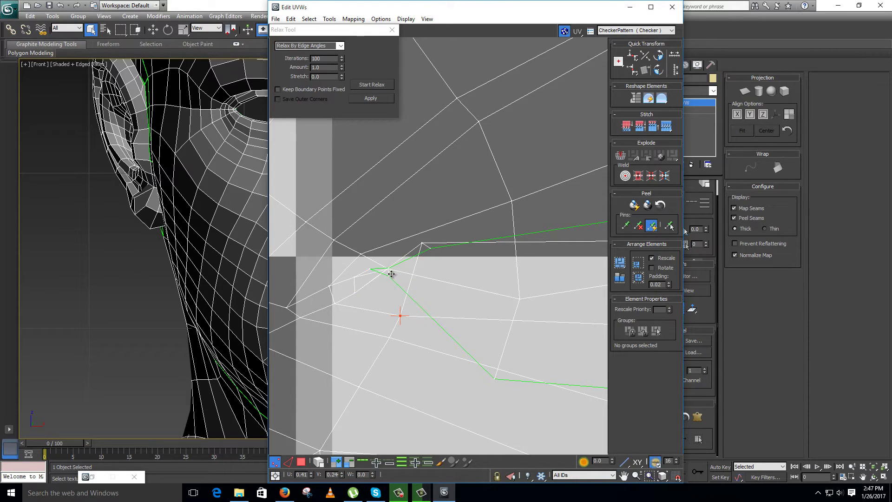
{"action": "left_click", "coordinate": [389, 270]}
{"action": "left_click_drag", "start_coordinate": [388, 271], "coordinate": [385, 288]}
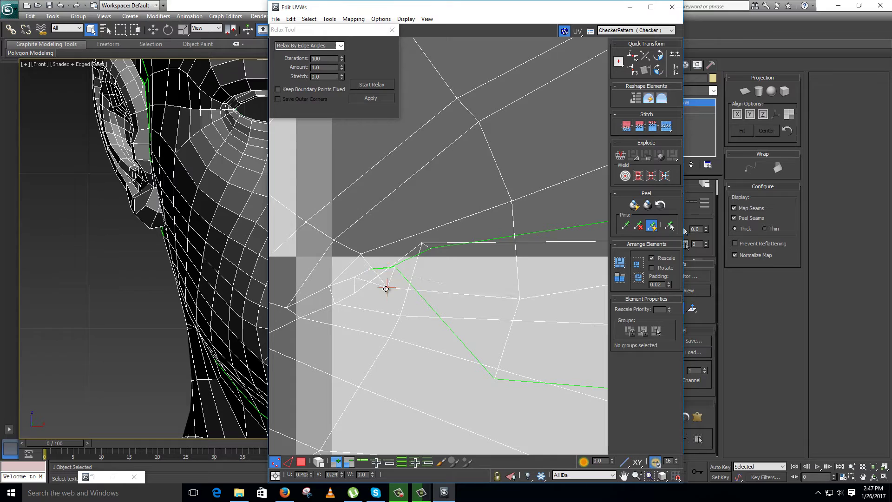
{"action": "key", "text": "ctrl+z"}
{"action": "scroll", "coordinate": [411, 278], "scroll_direction": "up", "scroll_amount": 2}
{"action": "scroll", "coordinate": [368, 272], "scroll_direction": "up", "scroll_amount": 1}
{"action": "left_click_drag", "start_coordinate": [403, 263], "coordinate": [385, 318]}
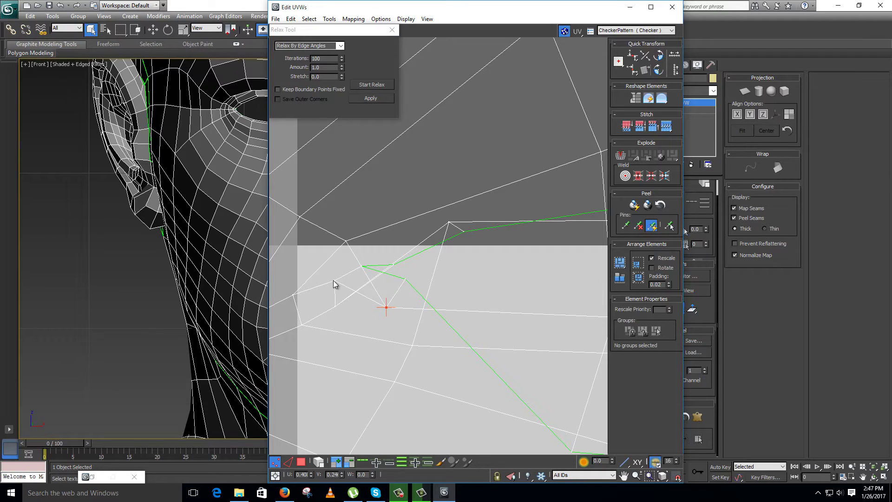
- Move the mouth corner's crowded border and inner vertices downward to spread the seam corner open
{"action": "left_click_drag", "start_coordinate": [335, 282], "coordinate": [352, 320]}
{"action": "left_click_drag", "start_coordinate": [363, 267], "coordinate": [367, 296]}
{"action": "left_click_drag", "start_coordinate": [394, 264], "coordinate": [402, 276]}
{"action": "left_click_drag", "start_coordinate": [387, 307], "coordinate": [386, 315]}
{"action": "left_click_drag", "start_coordinate": [405, 280], "coordinate": [387, 336]}
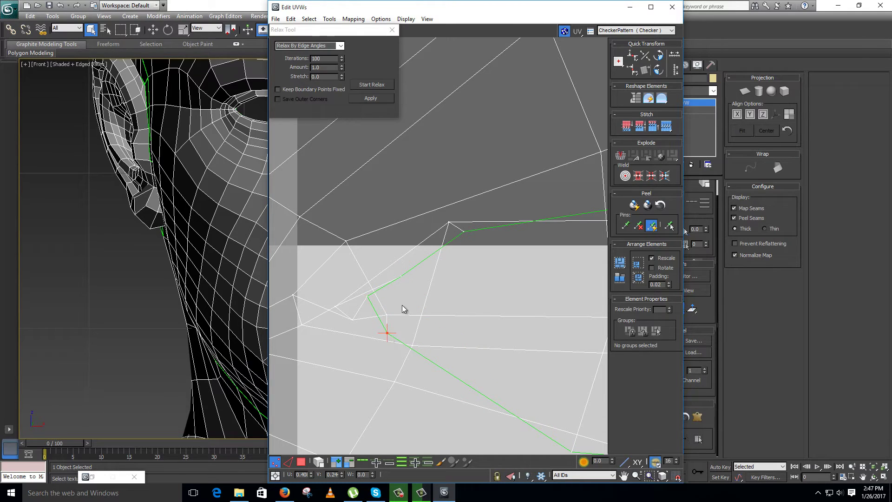
- At the face's centre edge, raise the upper lip's seam-border vertex and its inner neighbour toward the upper side of the mouth line
{"action": "scroll", "coordinate": [449, 289], "scroll_direction": "down", "scroll_amount": 3}
{"action": "middle_click_drag", "start_coordinate": [521, 313], "coordinate": [405, 278]}
{"action": "scroll", "coordinate": [407, 278], "scroll_direction": "down", "scroll_amount": 2}
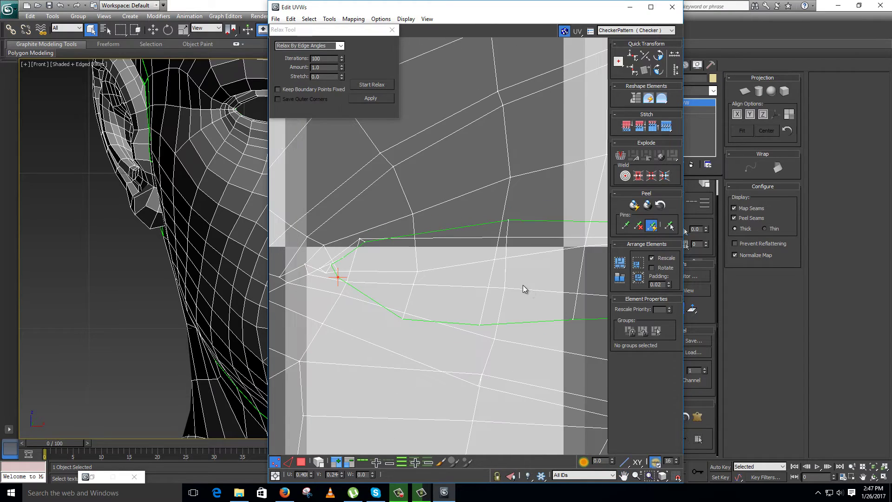
{"action": "scroll", "coordinate": [485, 284], "scroll_direction": "down", "scroll_amount": 2}
{"action": "middle_click_drag", "start_coordinate": [483, 283], "coordinate": [400, 277]}
{"action": "scroll", "coordinate": [510, 285], "scroll_direction": "down", "scroll_amount": 1}
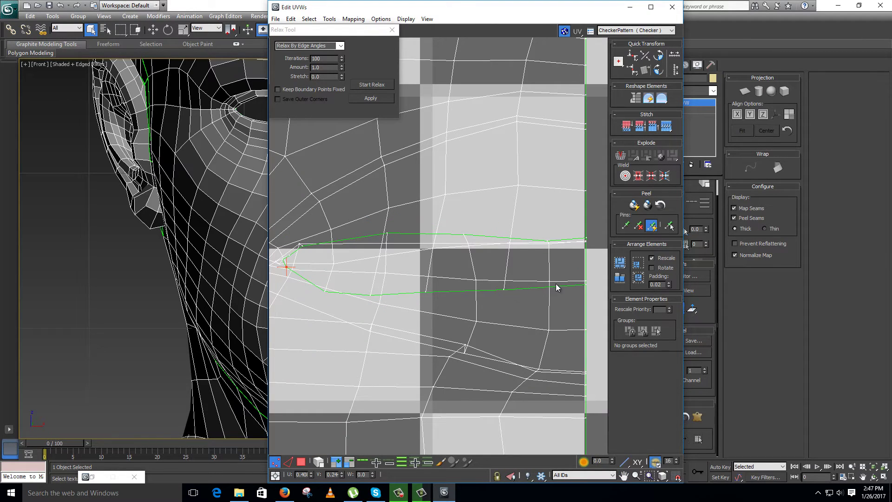
{"action": "left_click_drag", "start_coordinate": [586, 284], "coordinate": [587, 247]}
{"action": "scroll", "coordinate": [586, 251], "scroll_direction": "up", "scroll_amount": 3}
{"action": "scroll", "coordinate": [591, 245], "scroll_direction": "up", "scroll_amount": 2}
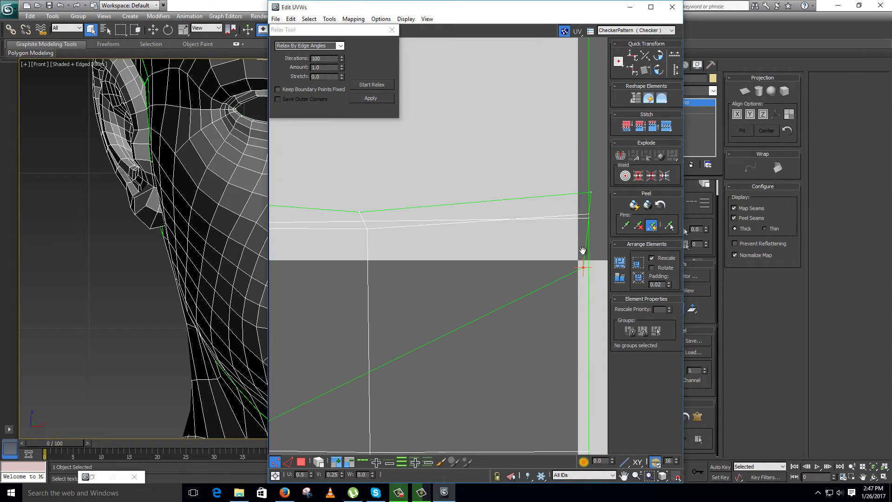
{"action": "left_click_drag", "start_coordinate": [567, 237], "coordinate": [561, 186]}
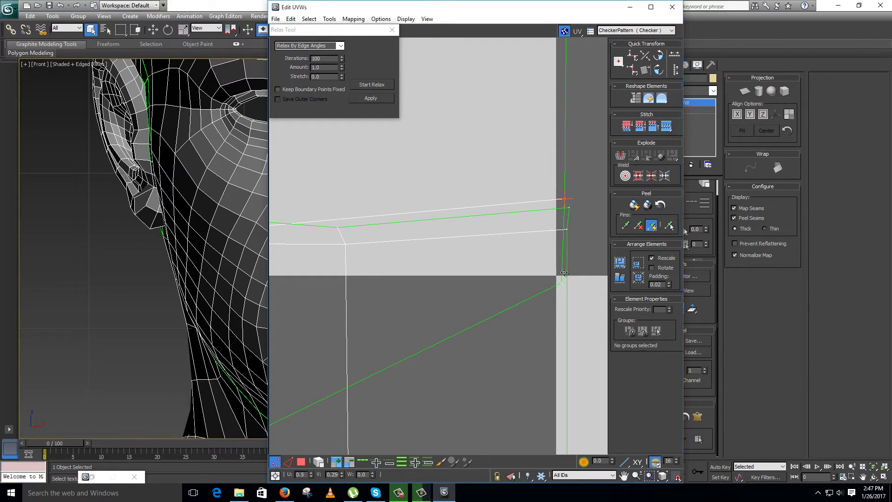
{"action": "left_click_drag", "start_coordinate": [564, 273], "coordinate": [561, 227]}
- Move the lower lip's inner and border vertices down at the centre edge and in the first column beside it
{"action": "left_click", "coordinate": [567, 229]}
{"action": "left_click_drag", "start_coordinate": [552, 311], "coordinate": [557, 317]}
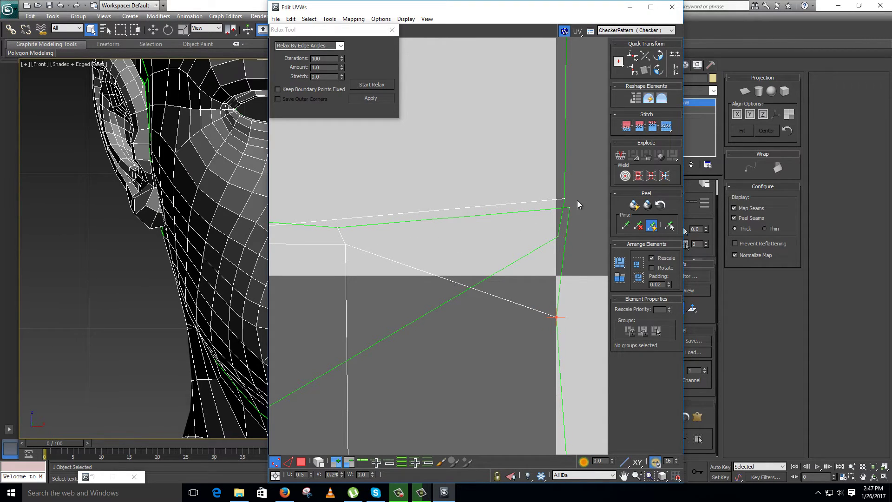
{"action": "left_click_drag", "start_coordinate": [569, 205], "coordinate": [564, 251]}
{"action": "middle_click_drag", "start_coordinate": [395, 279], "coordinate": [500, 244]}
{"action": "left_click_drag", "start_coordinate": [465, 208], "coordinate": [432, 357]}
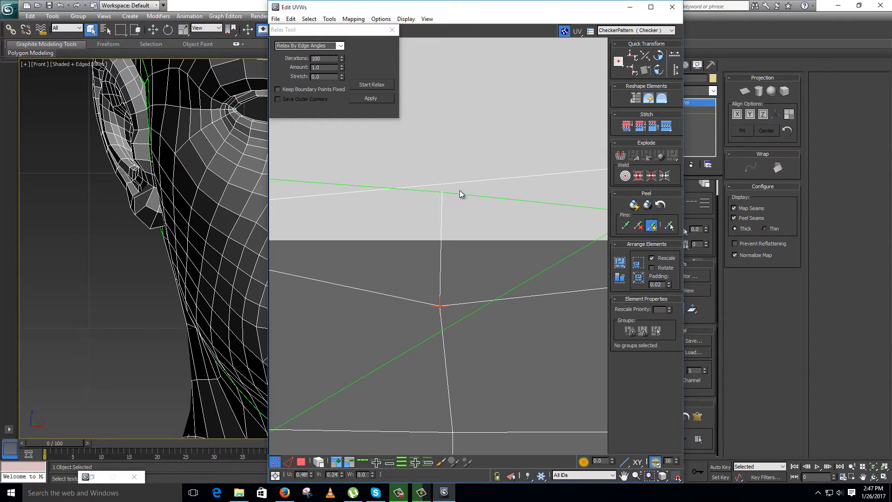
{"action": "left_click_drag", "start_coordinate": [440, 191], "coordinate": [434, 255]}
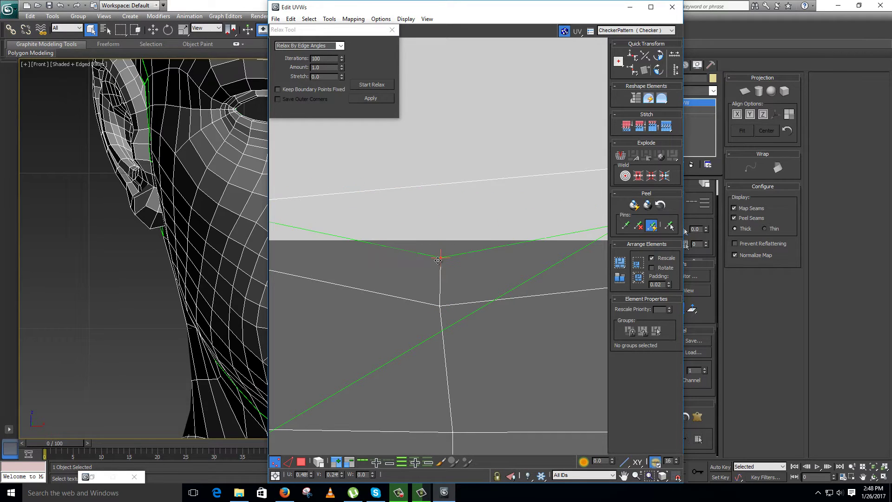
- Raise the upper lip's inner and border vertices in the first column beside the centre edge and adjust the lower-lip border vertex below them
{"action": "scroll", "coordinate": [467, 245], "scroll_direction": "down", "scroll_amount": 3}
{"action": "middle_click_drag", "start_coordinate": [488, 259], "coordinate": [475, 268]}
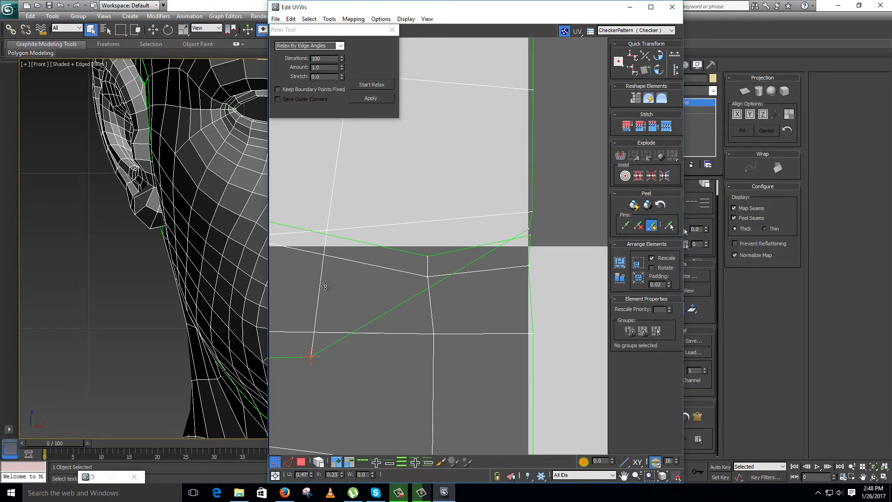
{"action": "left_click_drag", "start_coordinate": [311, 356], "coordinate": [336, 210]}
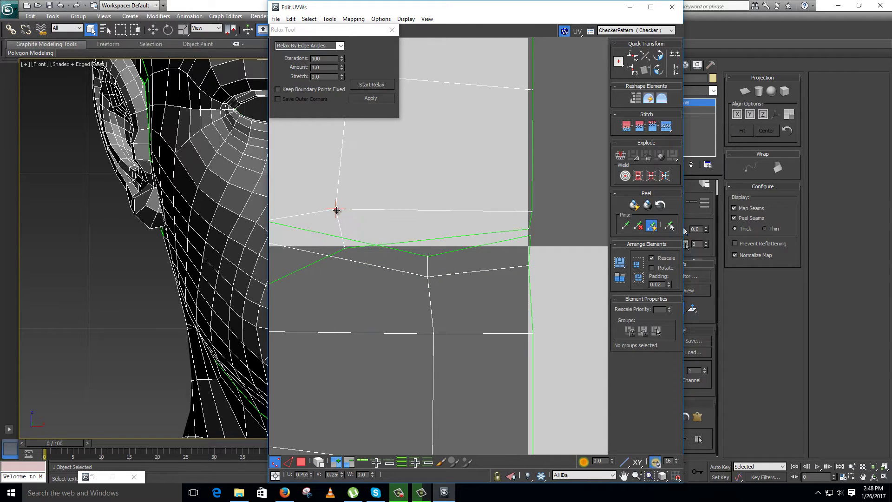
{"action": "left_click", "coordinate": [341, 243]}
{"action": "left_click_drag", "start_coordinate": [346, 251], "coordinate": [334, 232]}
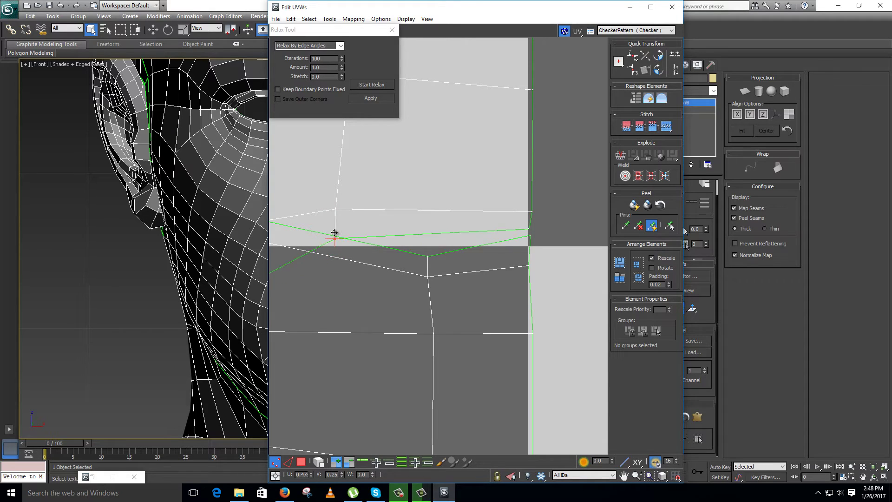
{"action": "left_click_drag", "start_coordinate": [429, 251], "coordinate": [429, 235]}
- In the second column from the centre edge, raise the upper-lip vertices and lower the lower-lip vertices to separate the lips
{"action": "middle_click_drag", "start_coordinate": [491, 269], "coordinate": [652, 291]}
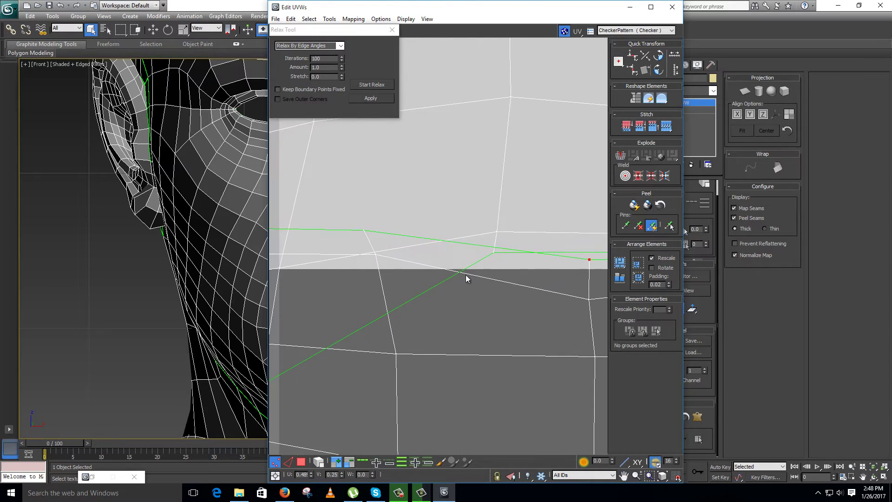
{"action": "scroll", "coordinate": [466, 276], "scroll_direction": "down", "scroll_amount": 1}
{"action": "middle_click_drag", "start_coordinate": [465, 284], "coordinate": [514, 283]}
{"action": "left_click", "coordinate": [358, 355]}
{"action": "left_click_drag", "start_coordinate": [358, 355], "coordinate": [382, 252]}
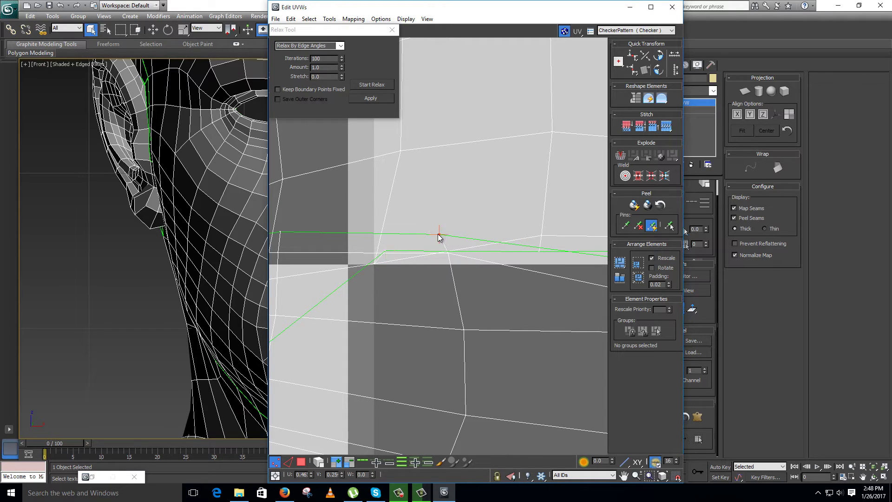
{"action": "left_click_drag", "start_coordinate": [439, 234], "coordinate": [449, 290]}
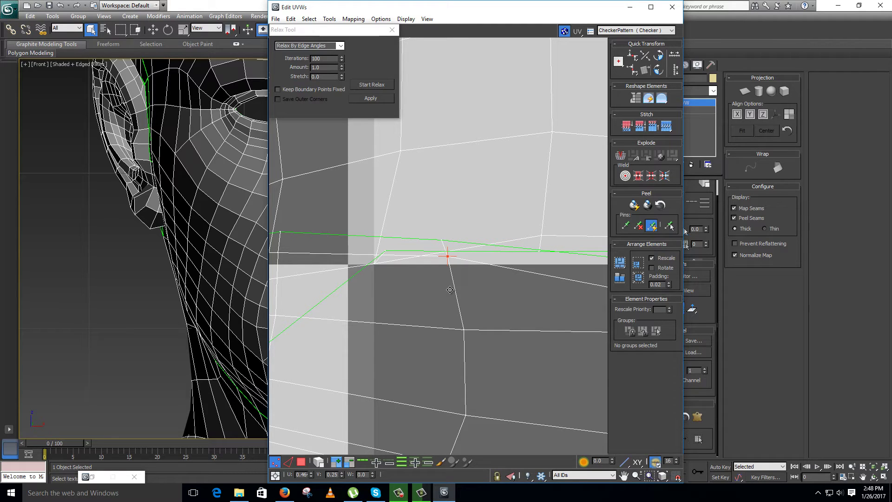
{"action": "left_click_drag", "start_coordinate": [442, 240], "coordinate": [447, 264]}
{"action": "middle_click_drag", "start_coordinate": [374, 276], "coordinate": [432, 285]}
{"action": "left_click_drag", "start_coordinate": [433, 270], "coordinate": [436, 241]}
- In the third column from the centre edge, lower the lower lip's inner and border vertices and raise the upper-lip ones
{"action": "middle_click_drag", "start_coordinate": [503, 314], "coordinate": [600, 307]}
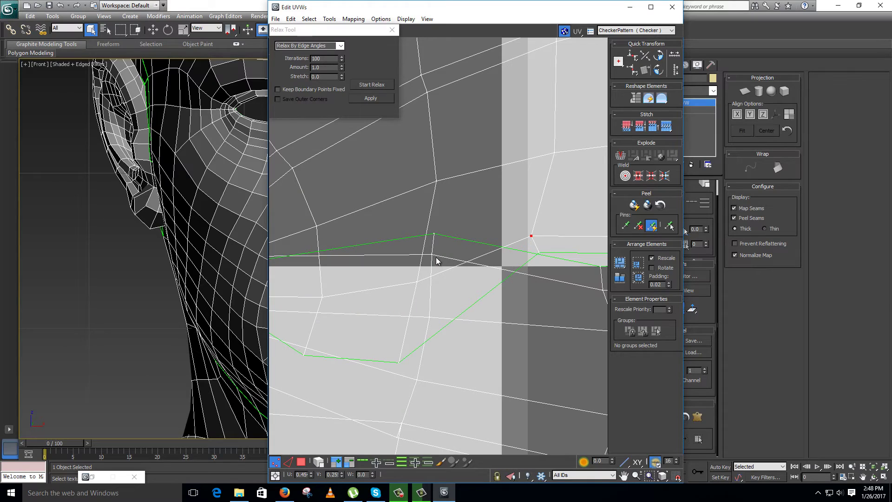
{"action": "left_click_drag", "start_coordinate": [433, 255], "coordinate": [430, 293]}
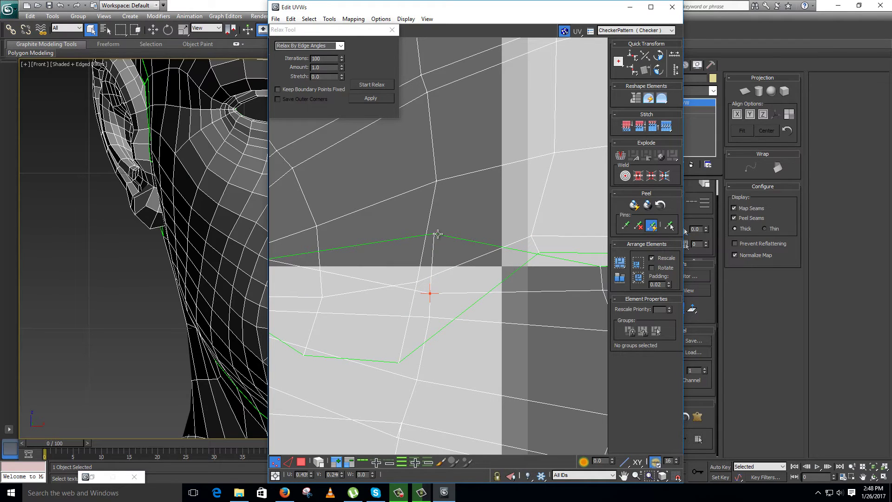
{"action": "left_click_drag", "start_coordinate": [433, 234], "coordinate": [436, 272]}
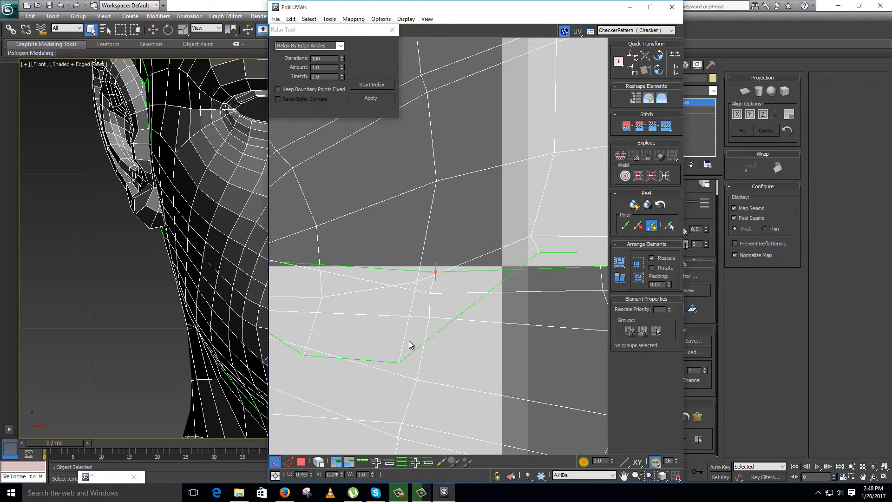
{"action": "left_click_drag", "start_coordinate": [397, 362], "coordinate": [421, 263]}
{"action": "left_click", "coordinate": [417, 282], "text": "ctrl"}
- In the fourth column from the centre edge, raise the stray upper-lip vertices out of the lower lip
{"action": "scroll", "coordinate": [451, 306], "scroll_direction": "down", "scroll_amount": 4}
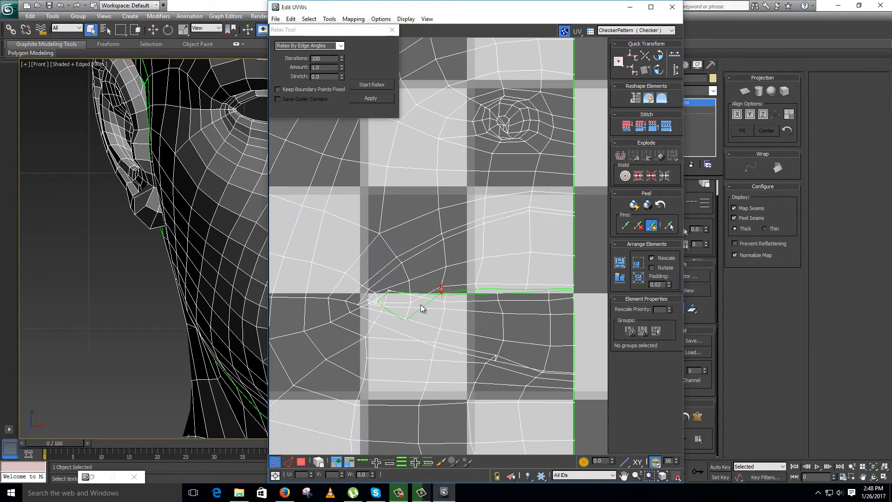
{"action": "middle_click_drag", "start_coordinate": [420, 305], "coordinate": [457, 303]}
{"action": "scroll", "coordinate": [456, 304], "scroll_direction": "up", "scroll_amount": 5}
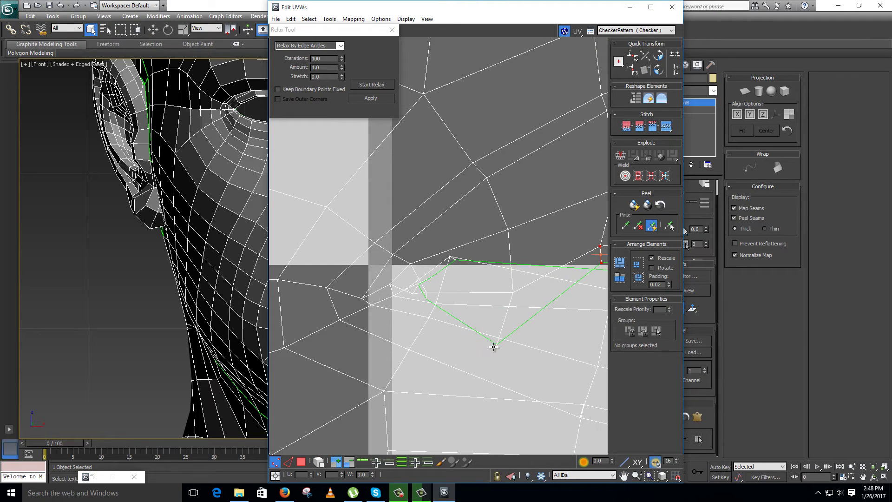
{"action": "left_click_drag", "start_coordinate": [497, 344], "coordinate": [513, 254]}
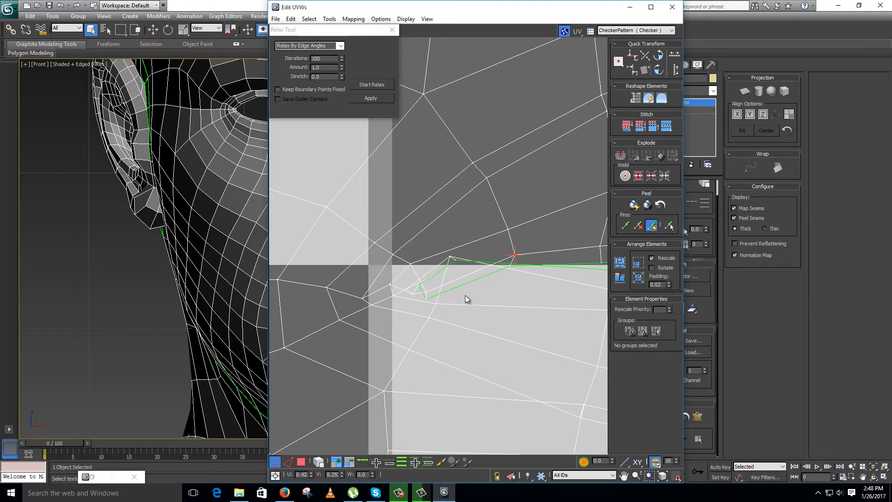
{"action": "scroll", "coordinate": [456, 319], "scroll_direction": "up", "scroll_amount": 2}
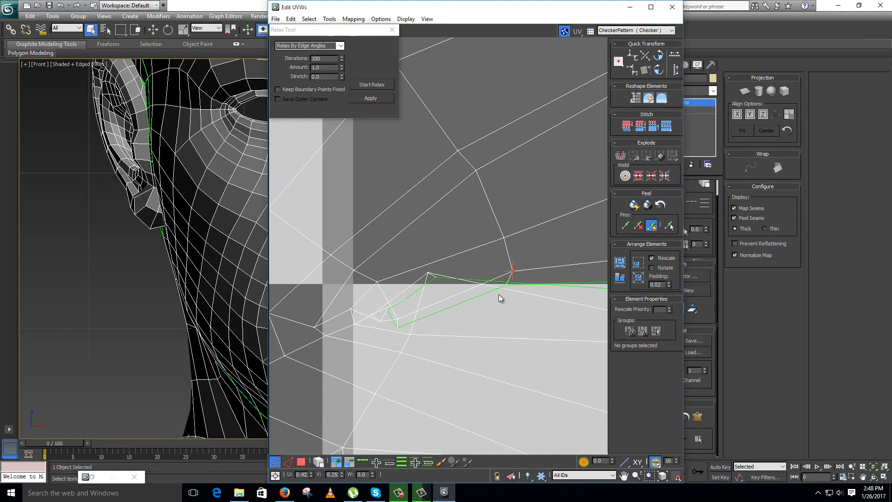
- Rearrange the inner and border vertices at the mouth corner so the upper and lower lip edges no longer cross
{"action": "middle_click_drag", "start_coordinate": [486, 288], "coordinate": [436, 269]}
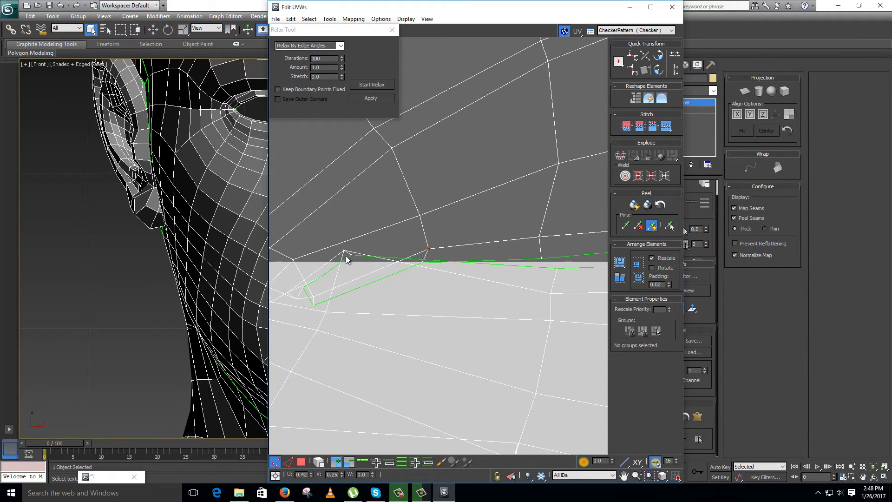
{"action": "left_click_drag", "start_coordinate": [342, 249], "coordinate": [339, 307]}
{"action": "left_click_drag", "start_coordinate": [351, 255], "coordinate": [298, 279]}
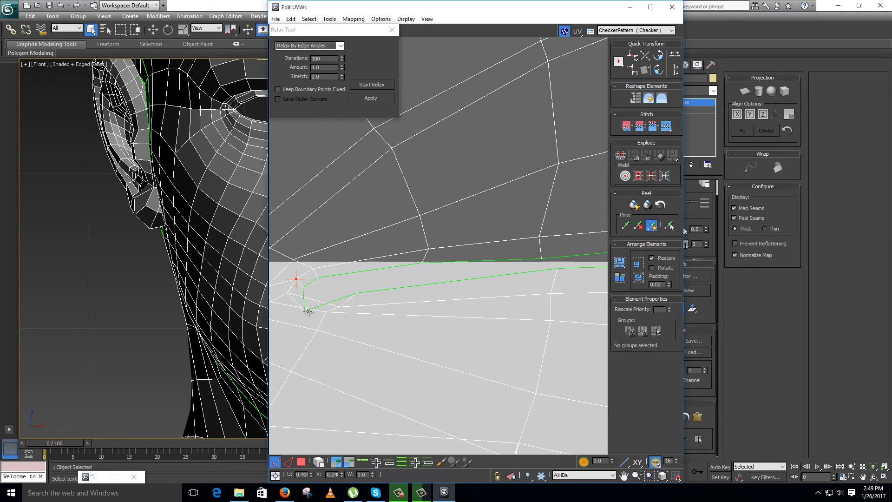
{"action": "left_click_drag", "start_coordinate": [309, 311], "coordinate": [337, 300]}
{"action": "left_click", "coordinate": [306, 286]}
- Select the folded vertices below the lower lip near the centre edge and relax them by edge angles
{"action": "scroll", "coordinate": [537, 305], "scroll_direction": "down", "scroll_amount": 6}
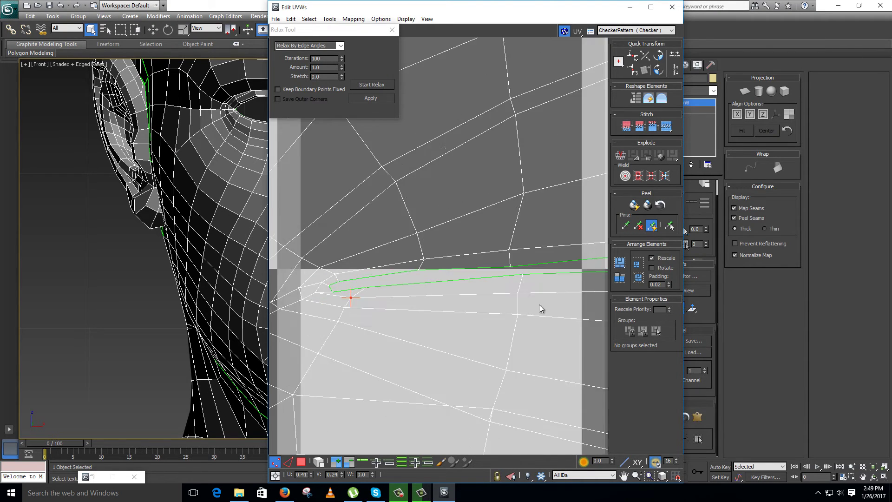
{"action": "middle_click_drag", "start_coordinate": [476, 295], "coordinate": [391, 238]}
{"action": "scroll", "coordinate": [417, 280], "scroll_direction": "down", "scroll_amount": 1}
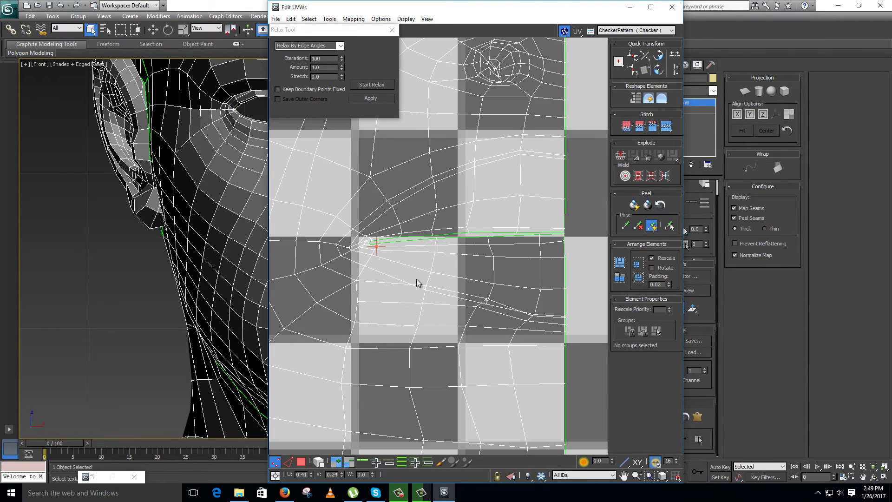
{"action": "left_click_drag", "start_coordinate": [553, 354], "coordinate": [416, 278]}
{"action": "left_click", "coordinate": [371, 84]}
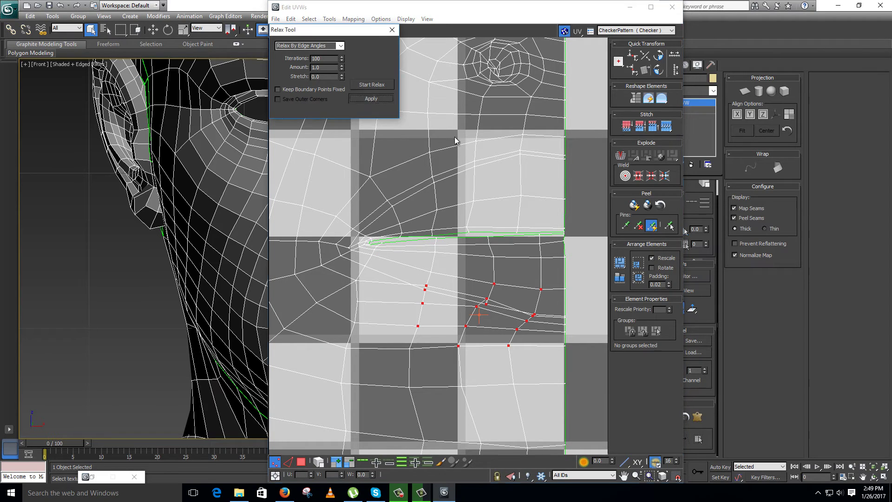
- Reposition the overlapping vertices below the lower lip column by column out to the centre edge to open the folded faces
{"action": "scroll", "coordinate": [438, 285], "scroll_direction": "up", "scroll_amount": 2}
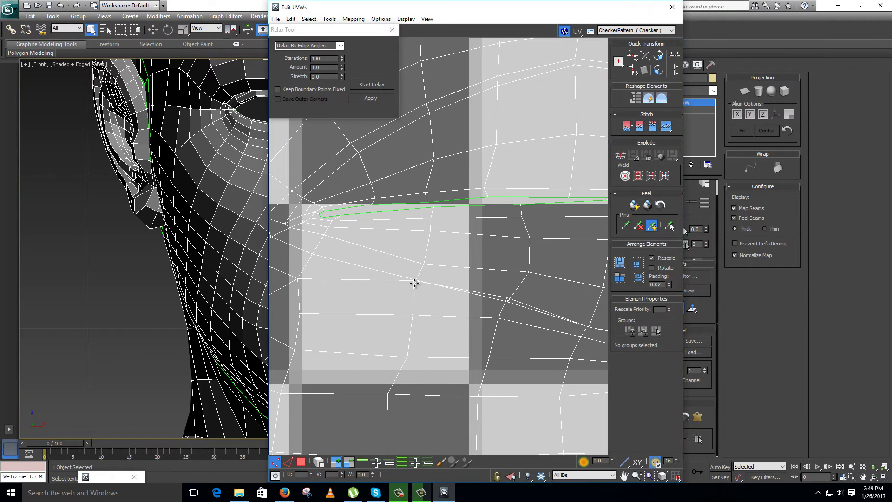
{"action": "mouse_move", "coordinate": [413, 289]}
{"action": "left_mouse_down"}
{"action": "mouse_move", "coordinate": [414, 278]}
{"action": "mouse_move", "coordinate": [413, 295]}
{"action": "left_mouse_up"}
{"action": "left_click_drag", "start_coordinate": [507, 301], "coordinate": [503, 309]}
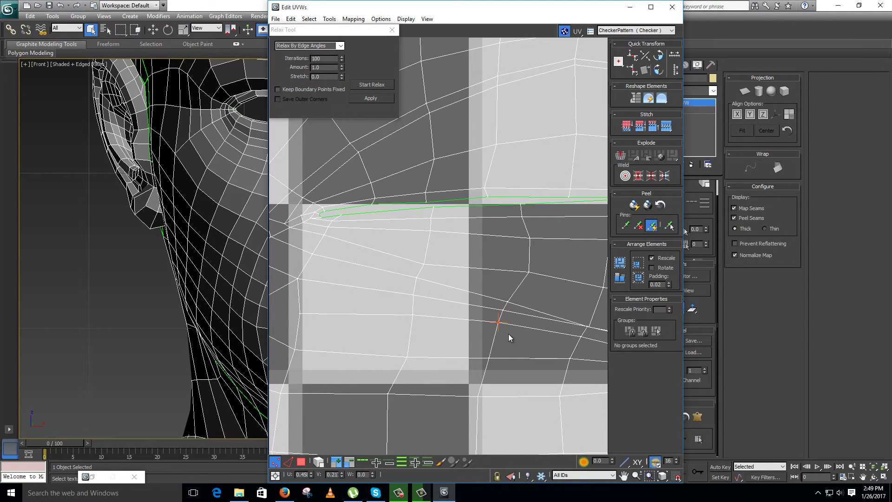
{"action": "middle_click_drag", "start_coordinate": [578, 335], "coordinate": [493, 310]}
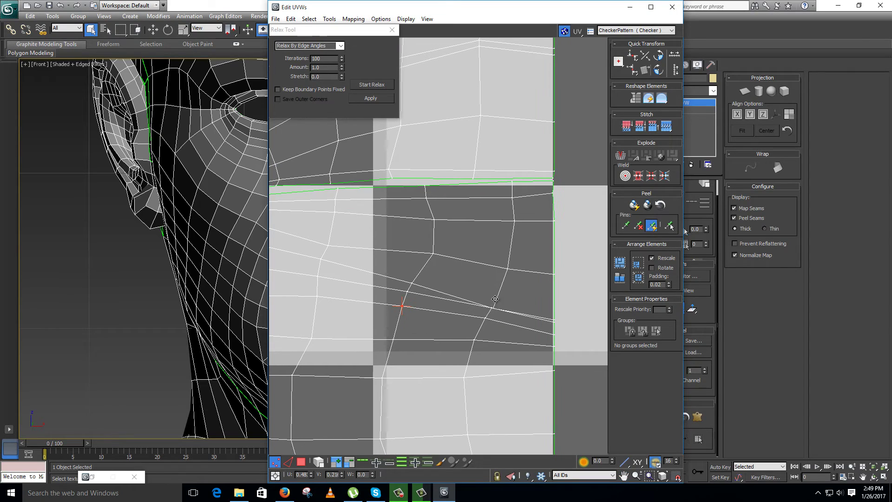
{"action": "left_click_drag", "start_coordinate": [495, 299], "coordinate": [556, 302]}
- Examine the eye, nostril, mouth and chin areas of the face shell for remaining overlaps
{"action": "scroll", "coordinate": [567, 327], "scroll_direction": "down", "scroll_amount": 5}
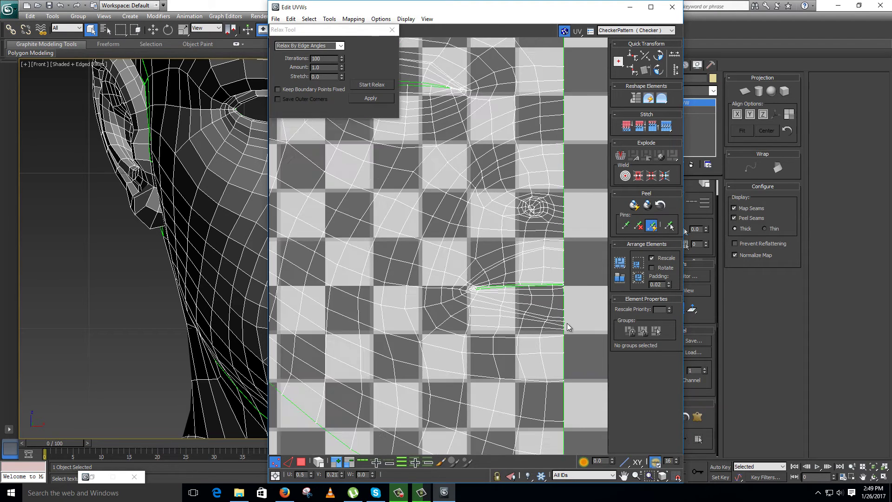
{"action": "middle_click_drag", "start_coordinate": [556, 343], "coordinate": [553, 282]}
{"action": "scroll", "coordinate": [516, 293], "scroll_direction": "up", "scroll_amount": 2}
{"action": "scroll", "coordinate": [553, 283], "scroll_direction": "up", "scroll_amount": 1}
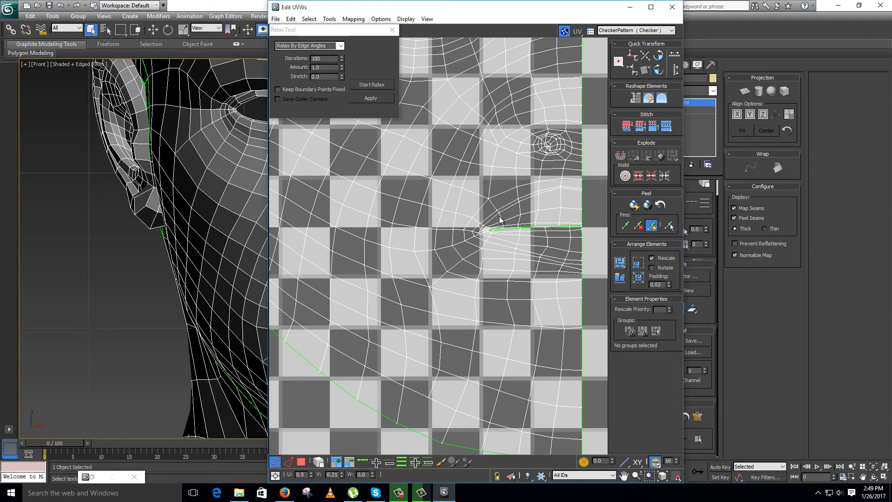
{"action": "scroll", "coordinate": [501, 221], "scroll_direction": "down", "scroll_amount": 2}
{"action": "middle_click_drag", "start_coordinate": [509, 238], "coordinate": [522, 310]}
{"action": "scroll", "coordinate": [465, 186], "scroll_direction": "up", "scroll_amount": 2}
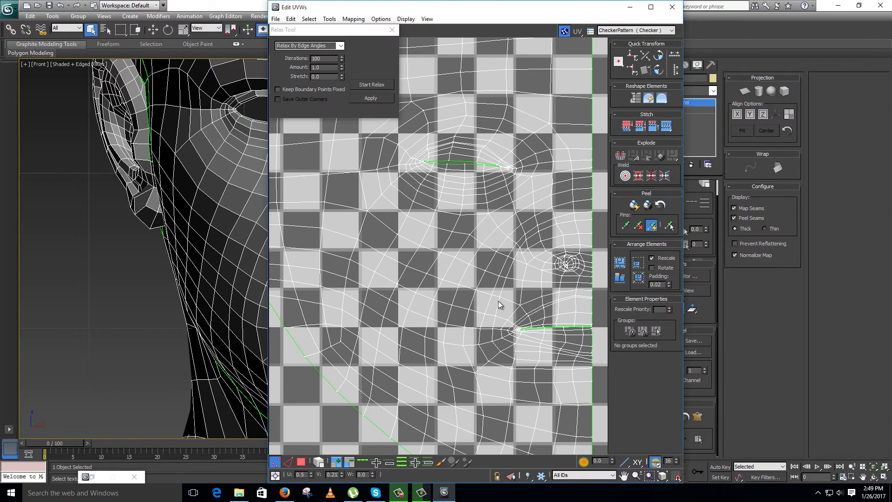
{"action": "scroll", "coordinate": [540, 341], "scroll_direction": "down", "scroll_amount": 1}
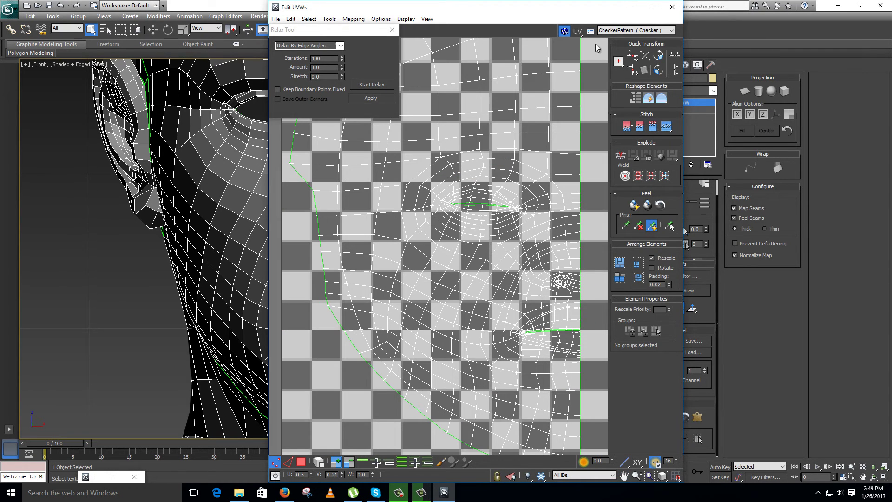
- Apply the CheckerPattern texture display and check its distortion on the head's eye, nose and mouth
{"action": "left_click", "coordinate": [619, 31]}
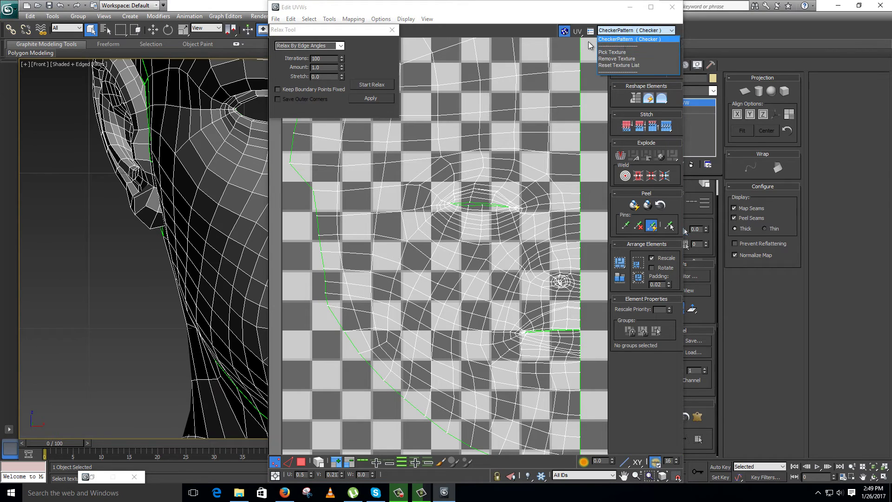
{"action": "left_click", "coordinate": [617, 39]}
{"action": "middle_click_drag", "start_coordinate": [177, 236], "coordinate": [137, 231]}
{"action": "scroll", "coordinate": [180, 227], "scroll_direction": "down", "scroll_amount": 4}
{"action": "scroll", "coordinate": [136, 231], "scroll_direction": "up", "scroll_amount": 5}
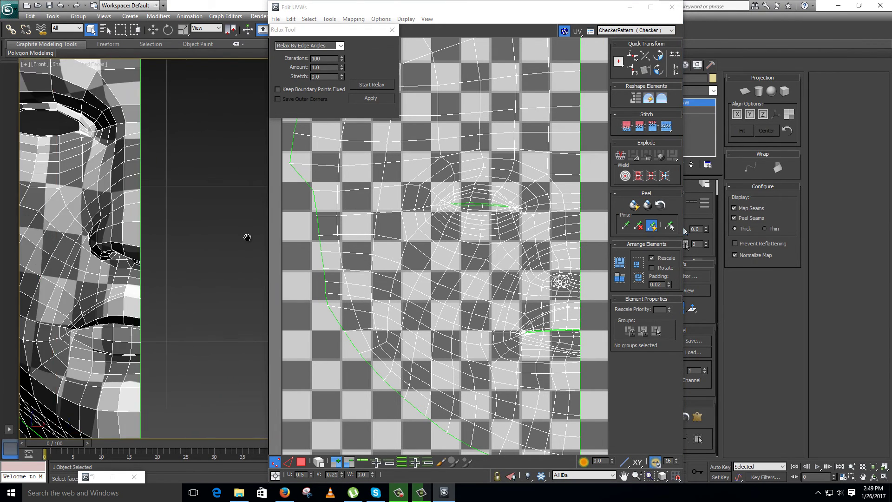
{"action": "scroll", "coordinate": [494, 213], "scroll_direction": "down", "scroll_amount": 3}
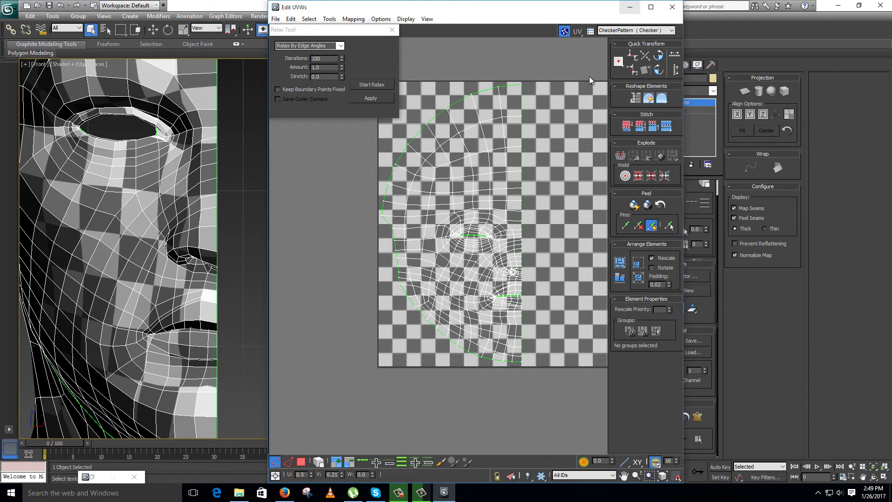
- Minimize the UV editor and collapse the head's whole modifier stack to bake the Unwrap UVW into the Editable Poly
{"action": "left_click", "coordinate": [629, 7]}
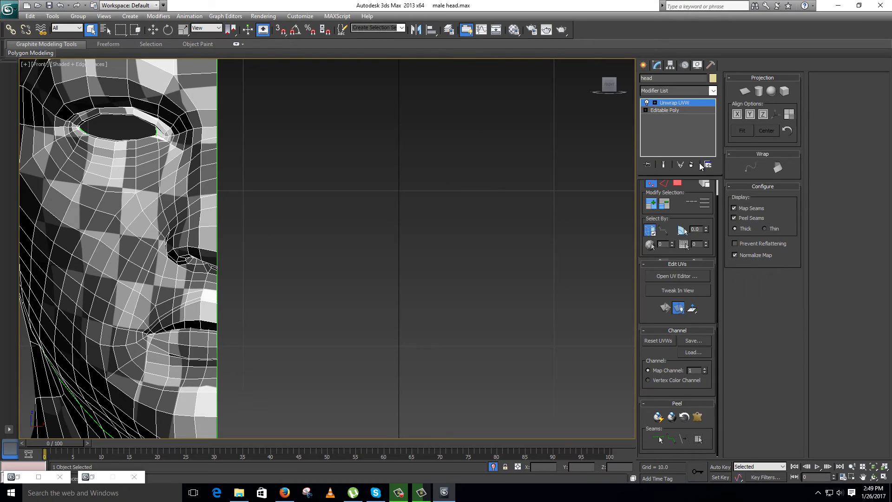
{"action": "right_click", "coordinate": [675, 104]}
{"action": "left_click", "coordinate": [696, 199]}
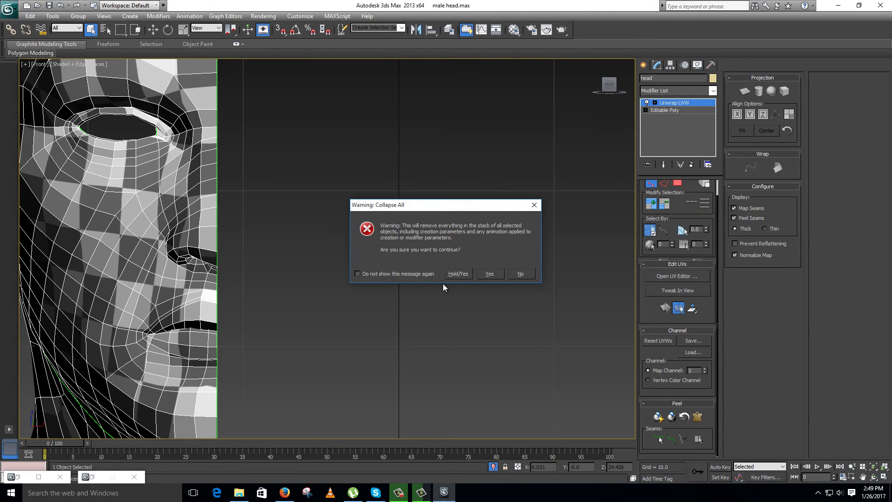
{"action": "left_click", "coordinate": [490, 274]}
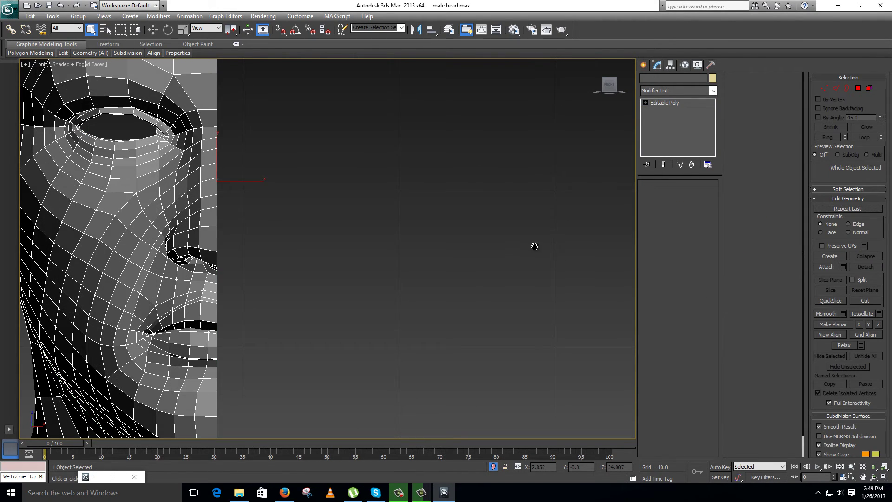
- Add a Symmetry modifier to the half head and flip its X mirror direction to complete the face
{"action": "middle_click_drag", "start_coordinate": [534, 246], "coordinate": [592, 233]}
{"action": "scroll", "coordinate": [590, 223], "scroll_direction": "down", "scroll_amount": 4}
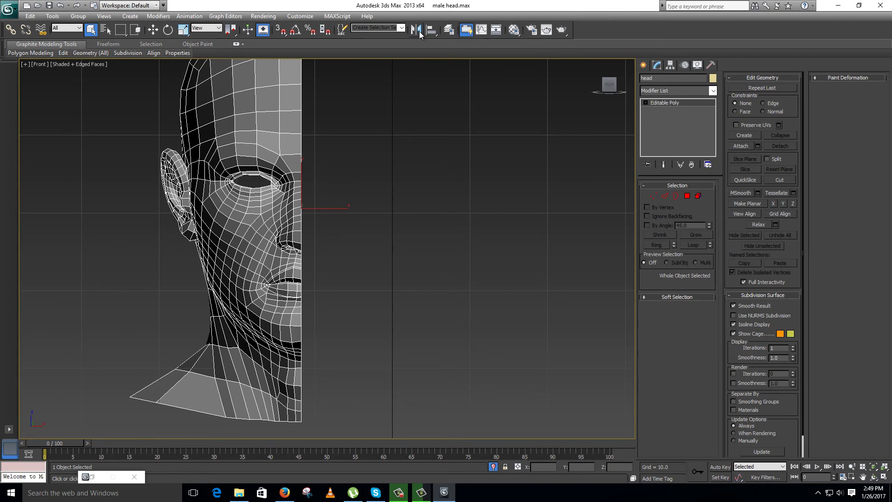
{"action": "left_click", "coordinate": [672, 91]}
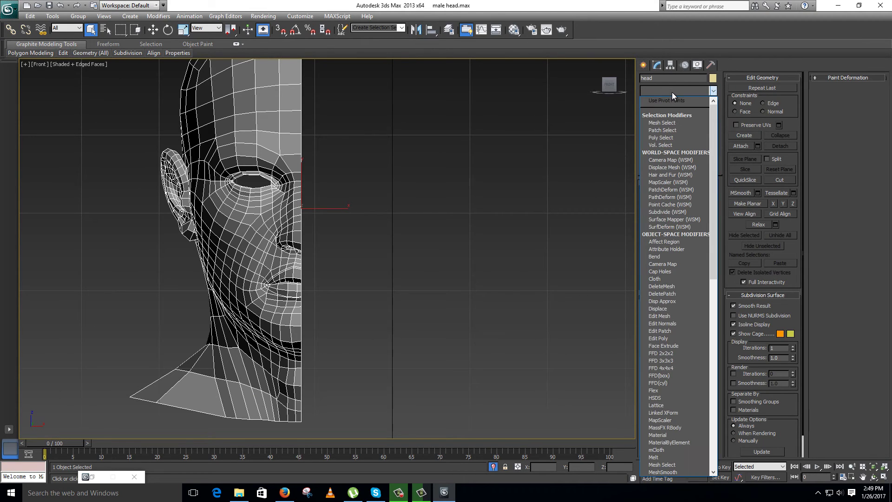
{"action": "type", "text": "sym"}
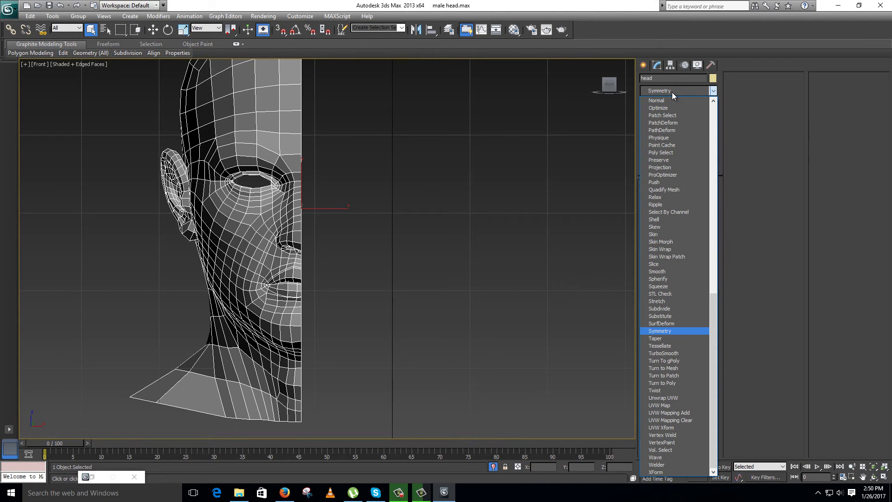
{"action": "key", "text": "Return"}
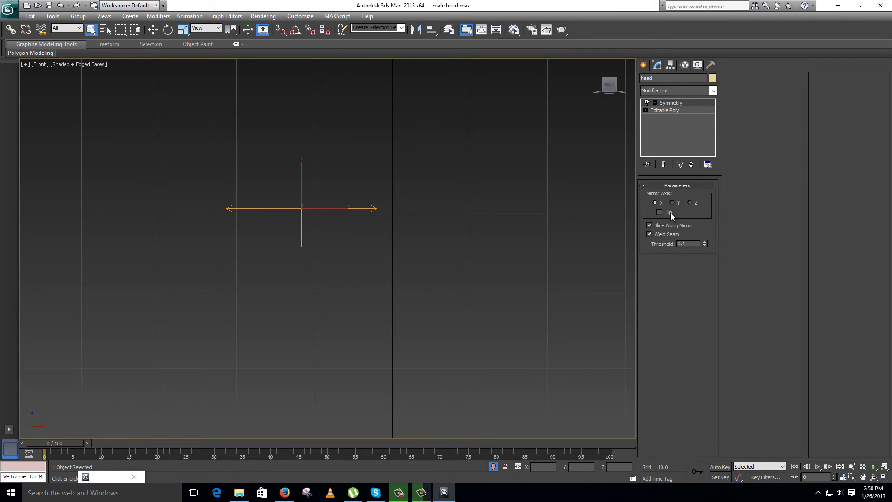
{"action": "left_click", "coordinate": [670, 212]}
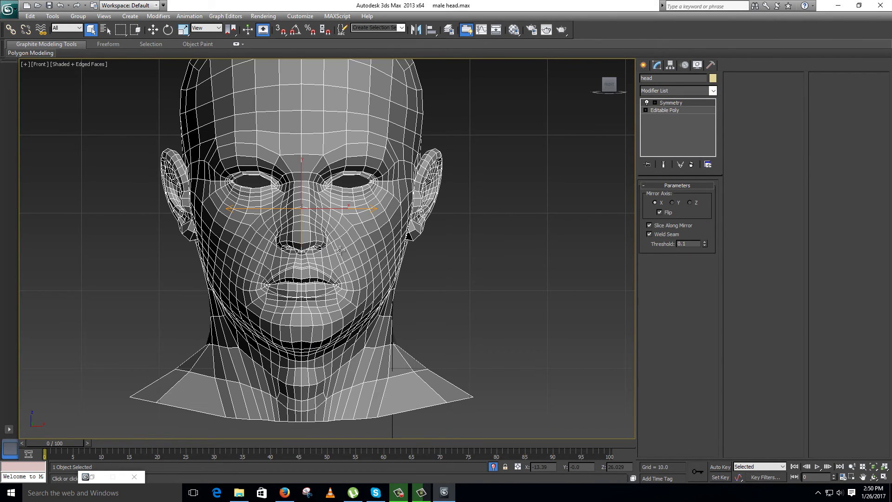
- Collapse the Symmetry modifier into the Editable Poly, accepting the warning
{"action": "right_click", "coordinate": [667, 101]}
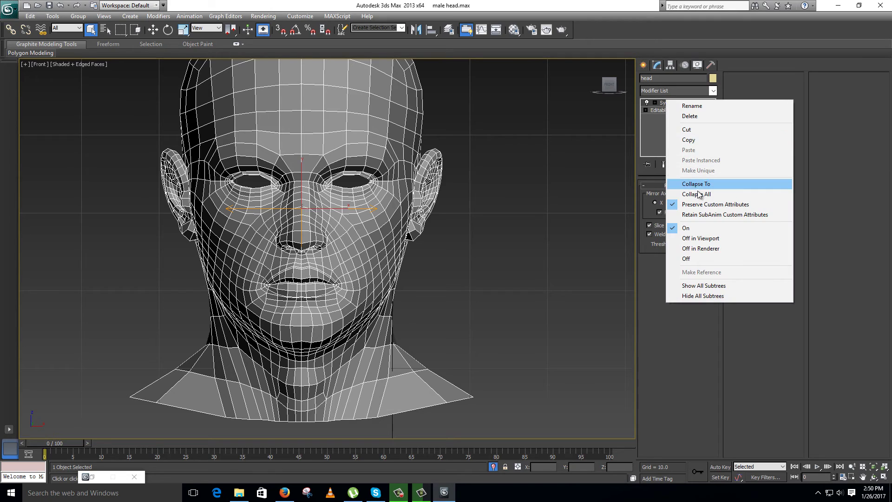
{"action": "left_click", "coordinate": [699, 194]}
{"action": "left_click", "coordinate": [489, 273]}
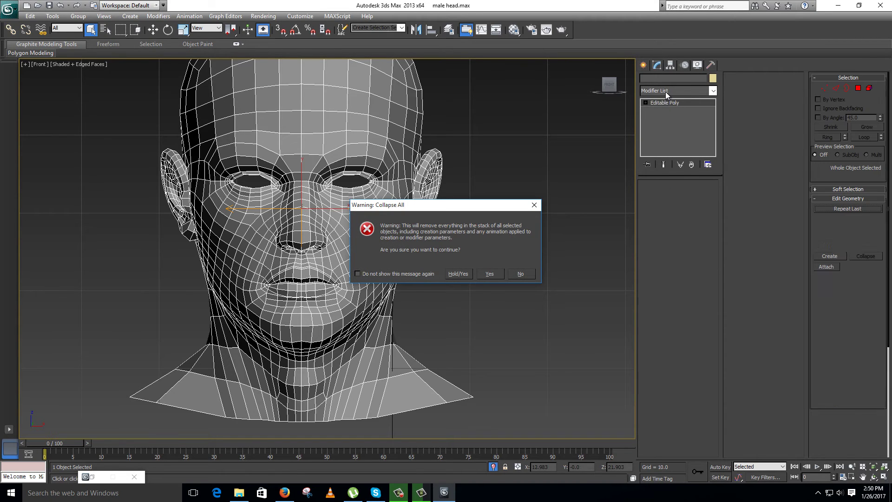
- Add a new Unwrap UVW modifier to the full head and open the UV editor
{"action": "left_click", "coordinate": [668, 93]}
{"action": "key", "text": "u"}
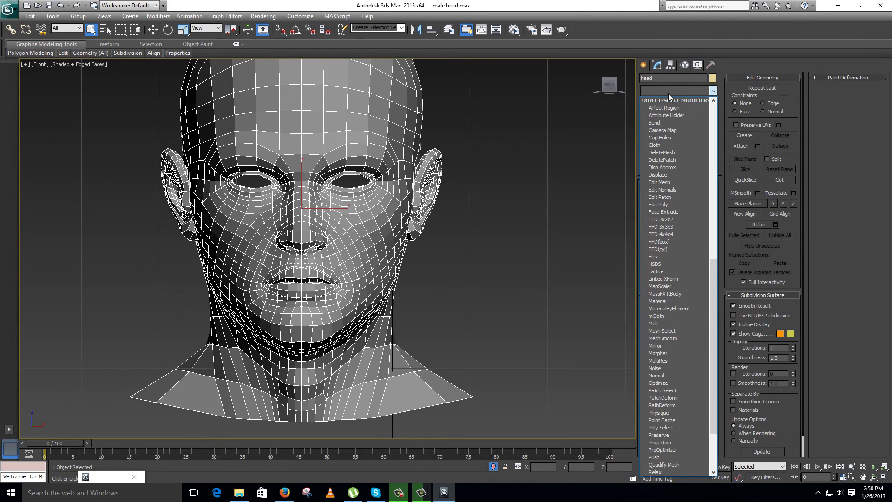
{"action": "key", "text": "Return"}
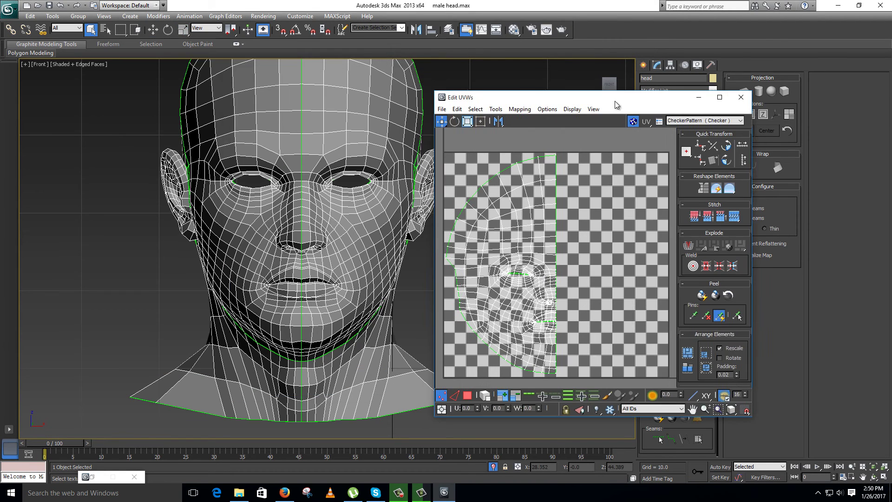
{"action": "left_click_drag", "start_coordinate": [616, 104], "coordinate": [618, 104]}
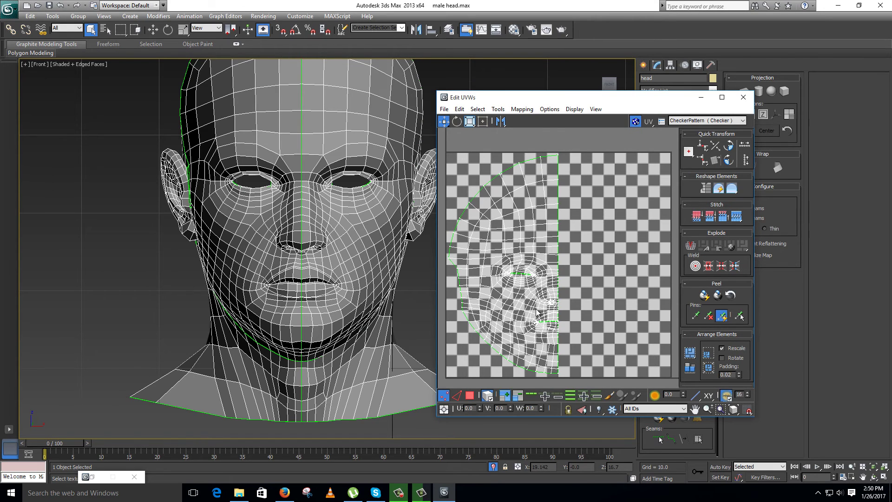
- Select all UV vertices of the overlapping face half that belongs to the mirrored side of the head
{"action": "key", "text": "ctrl+a"}
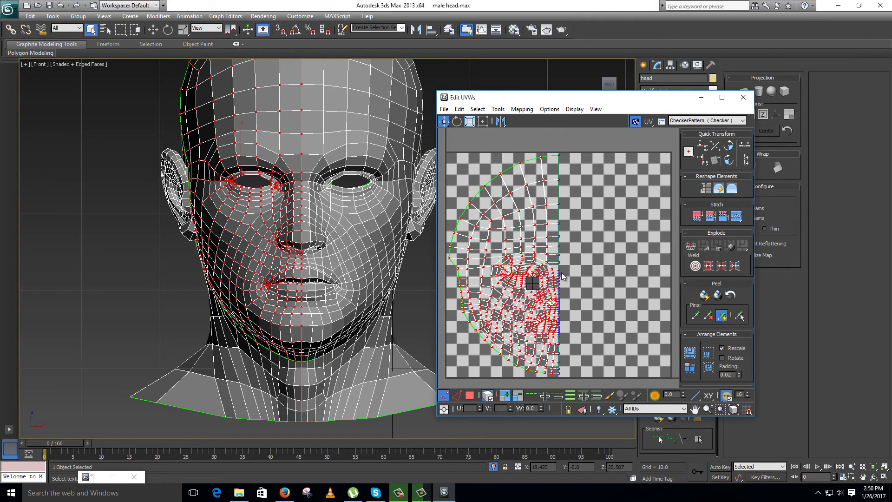
{"action": "right_click", "coordinate": [533, 283]}
{"action": "left_click", "coordinate": [563, 274]}
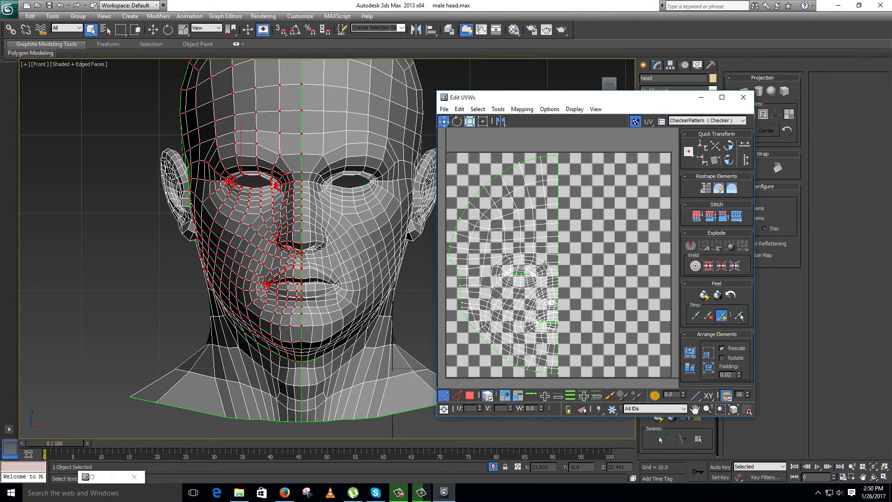
{"action": "key", "text": "ctrl+a"}
{"action": "right_click", "coordinate": [586, 235]}
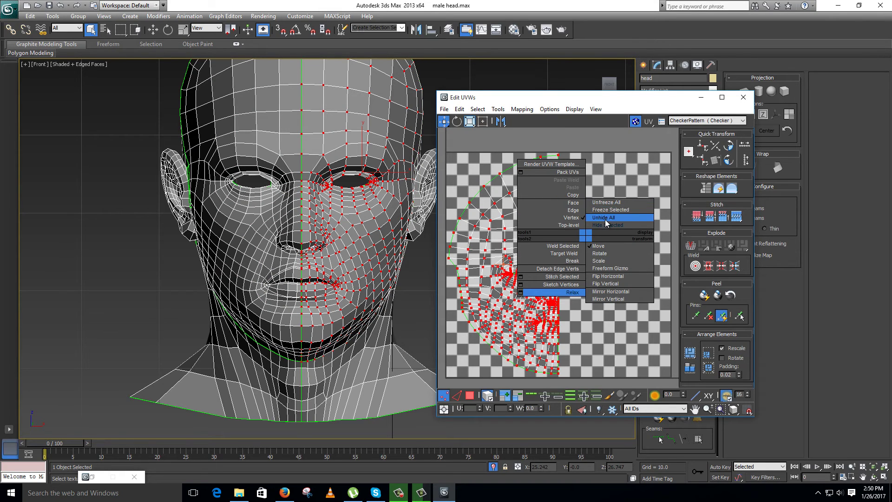
{"action": "left_click", "coordinate": [610, 210]}
- Try to flip the selected half-face UVs vertically, and revert the flip
{"action": "left_click", "coordinate": [498, 109]}
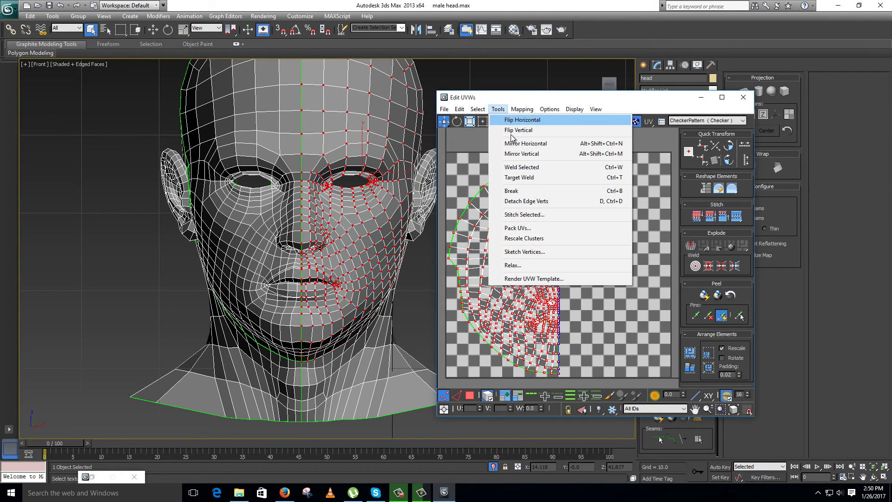
{"action": "left_click", "coordinate": [516, 134]}
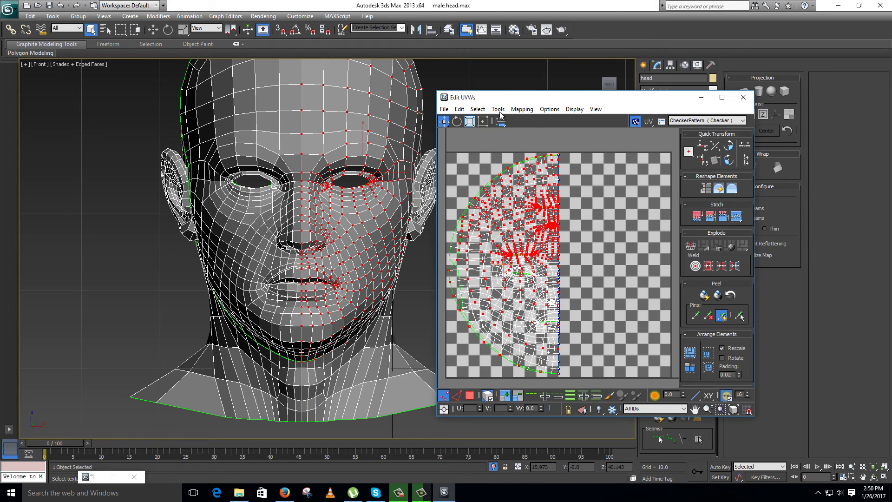
{"action": "left_click", "coordinate": [502, 122]}
- Flip the selected half-face UVs horizontally and place them against the other half along the centre seam, with snapping enabled
{"action": "left_click", "coordinate": [498, 109]}
{"action": "left_click", "coordinate": [515, 120]}
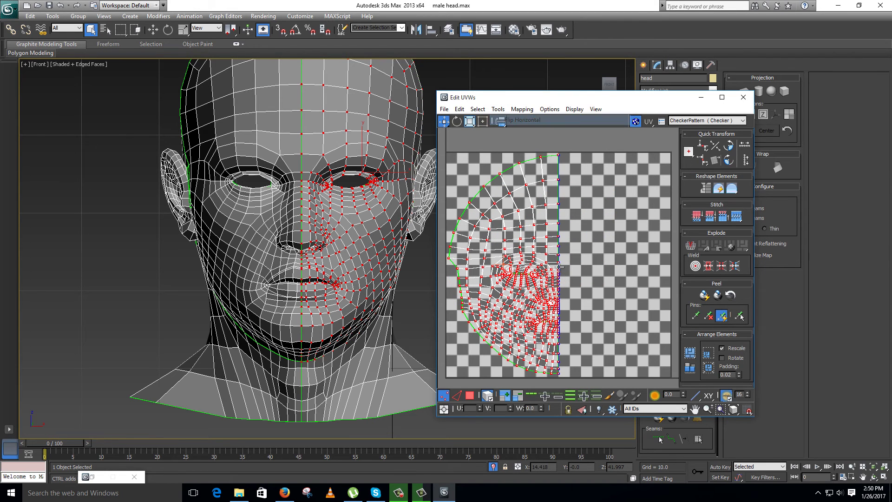
{"action": "left_click_drag", "start_coordinate": [536, 249], "coordinate": [649, 250]}
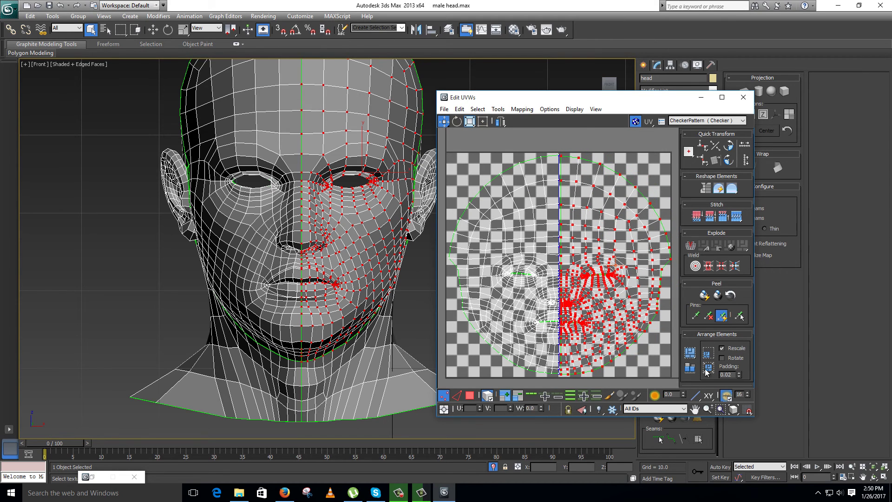
{"action": "left_click", "coordinate": [747, 411]}
{"action": "left_click", "coordinate": [662, 348]}
- Display the CheckerPattern (Checker) texture on the head to check the combined face UV layout
{"action": "scroll", "coordinate": [588, 277], "scroll_direction": "down", "scroll_amount": 2}
{"action": "middle_click_drag", "start_coordinate": [560, 263], "coordinate": [542, 262]}
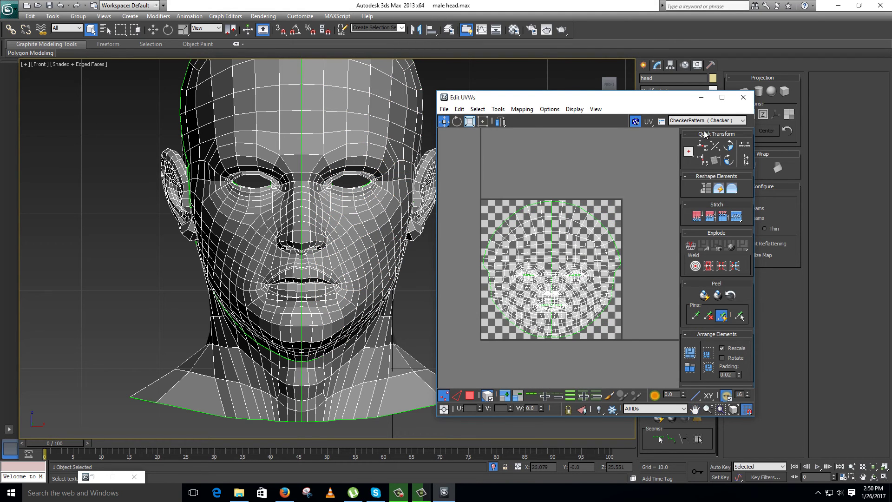
{"action": "left_click", "coordinate": [692, 121]}
{"action": "left_click", "coordinate": [692, 129]}
{"action": "left_click", "coordinate": [691, 121]}
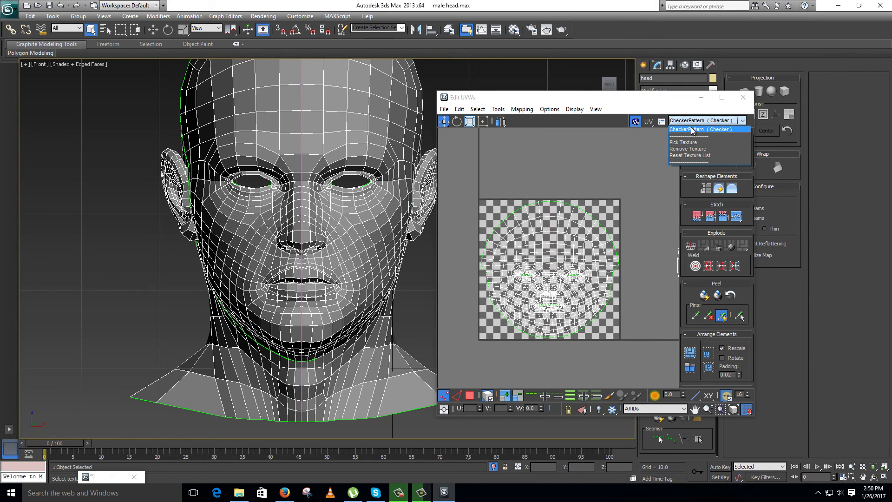
{"action": "left_click", "coordinate": [691, 130]}
{"action": "middle_click_drag", "start_coordinate": [340, 304], "coordinate": [347, 355]}
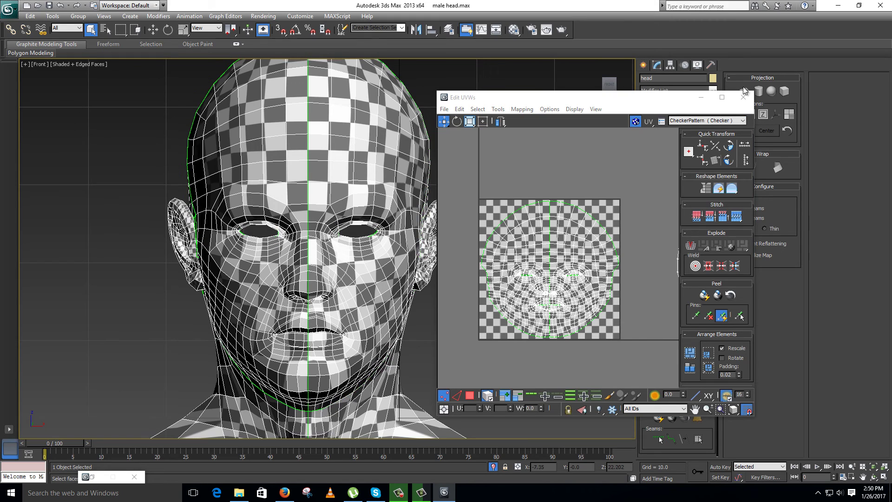
{"action": "left_click", "coordinate": [669, 97]}
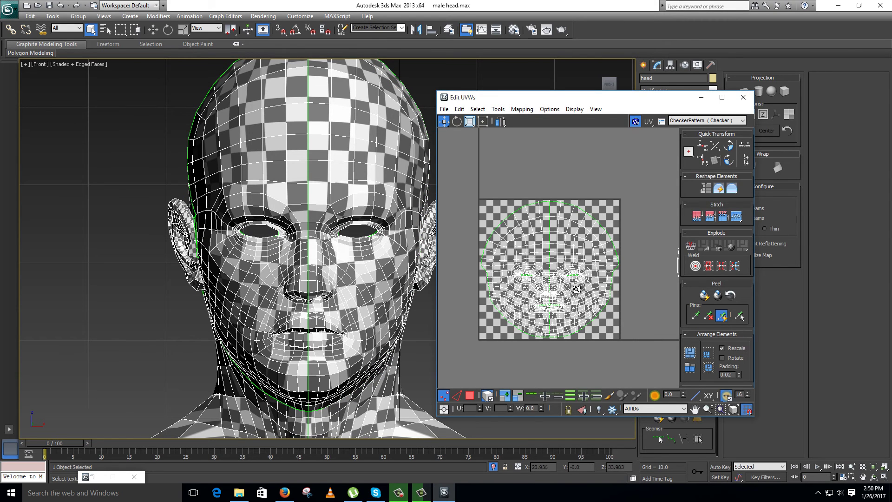
{"action": "middle_click_drag", "start_coordinate": [557, 281], "coordinate": [604, 251], "text": "ctrl+alt"}
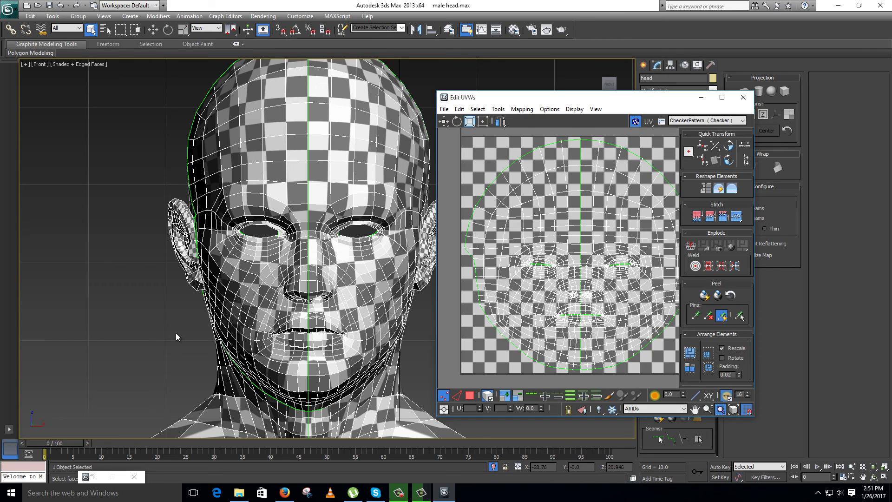
- Save the scene and turn off the edged-faces display in the Front viewport
{"action": "key", "text": "ctrl+s"}
{"action": "key", "text": "F4"}
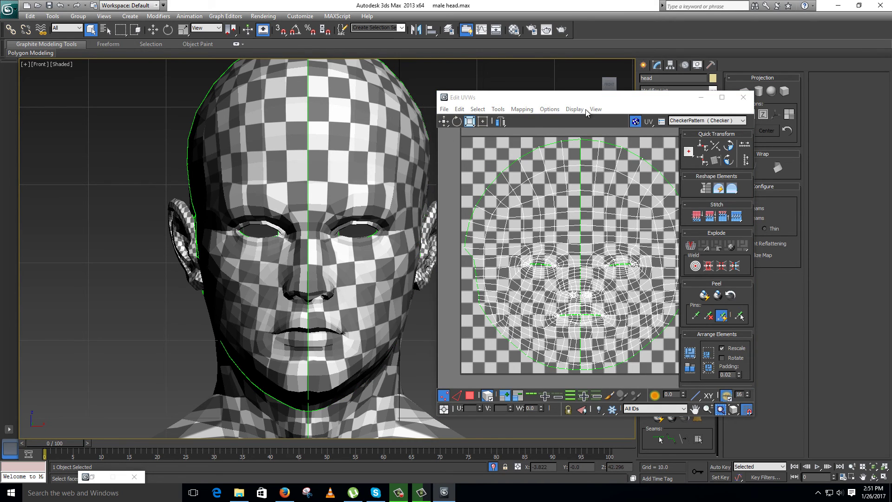
{"action": "right_click", "coordinate": [320, 176]}
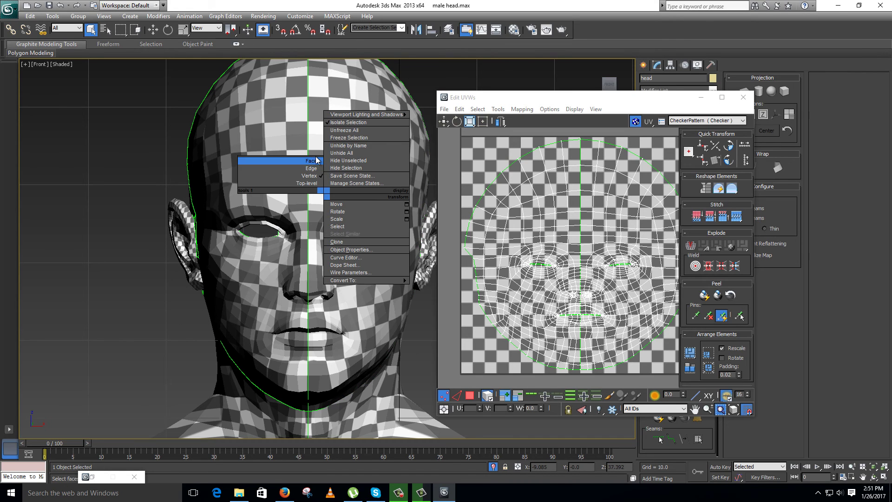
{"action": "left_click", "coordinate": [675, 84]}
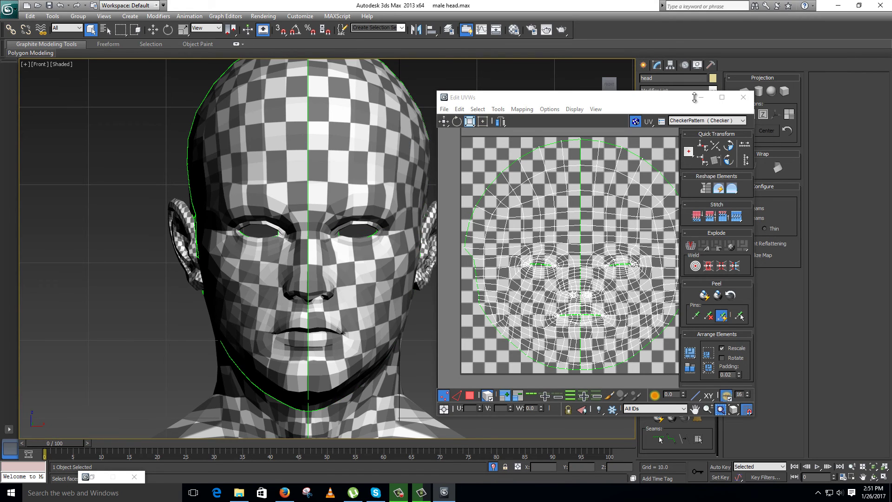
- Move the UV editor window down to uncover the modifier list and the Unwrap UVW entry
{"action": "left_click_drag", "start_coordinate": [649, 100], "coordinate": [651, 118]}
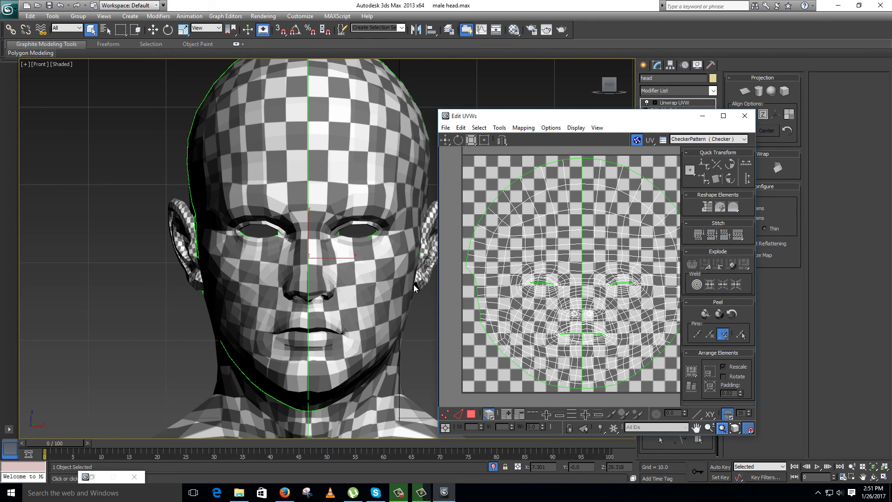
{"action": "key", "text": "q"}
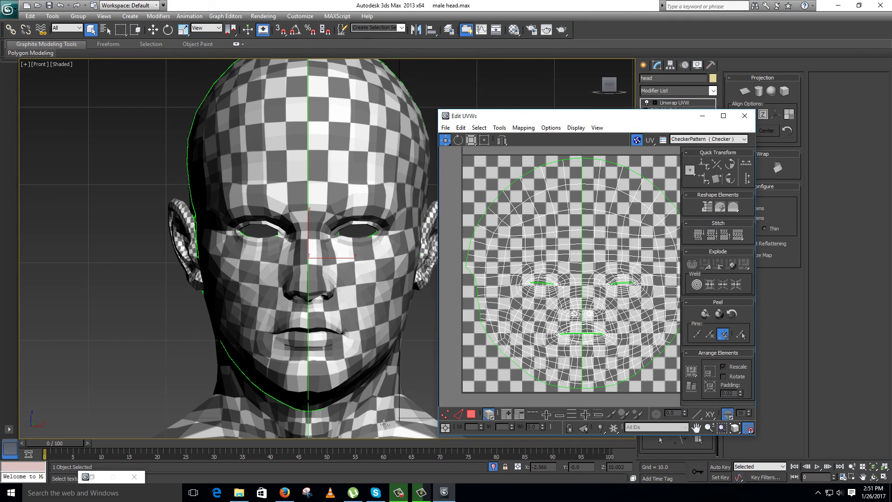